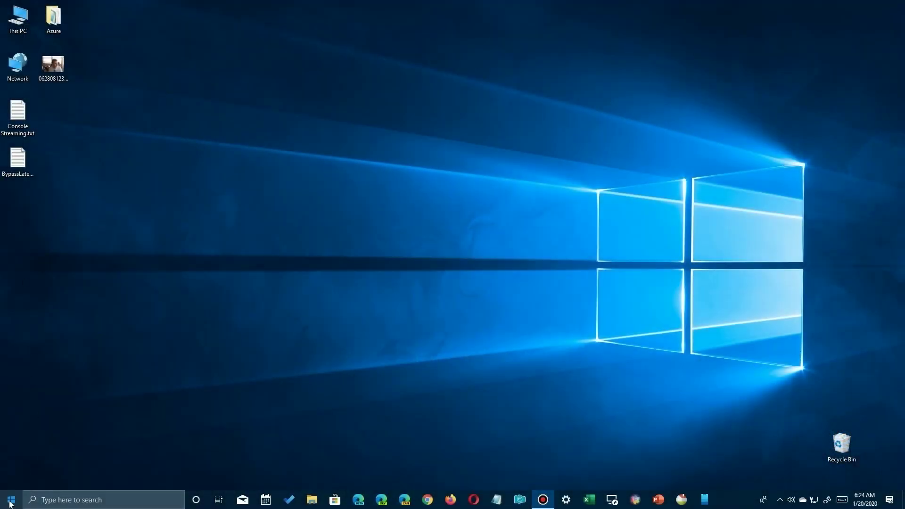
Open the Windows 10 Start menu from the taskbar to see its app tile groups.
click(11, 499)
Launch Photos, open its Settings page via See more, then bring up File Explorer.
click(76, 456)
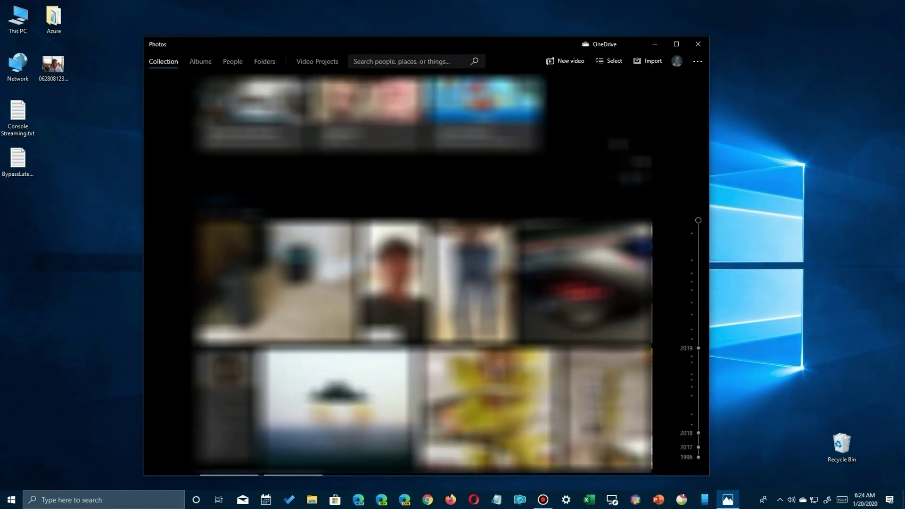
click(699, 61)
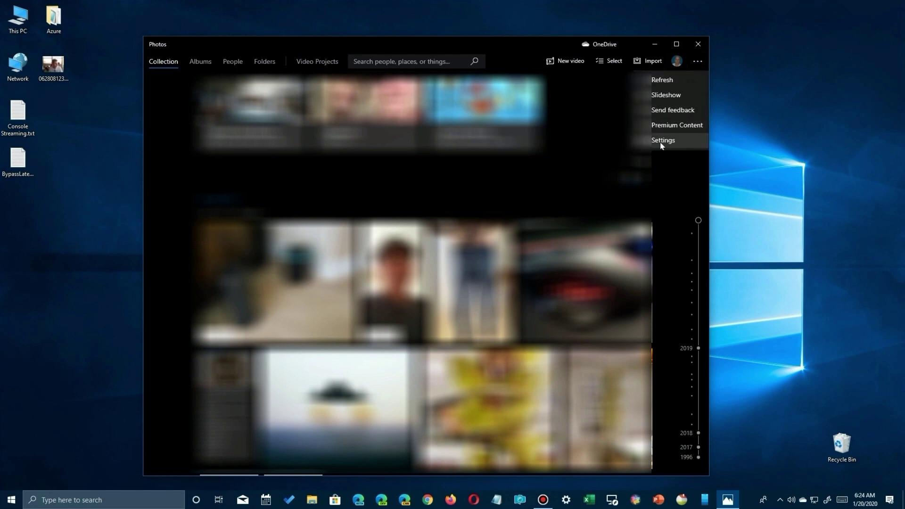
click(662, 141)
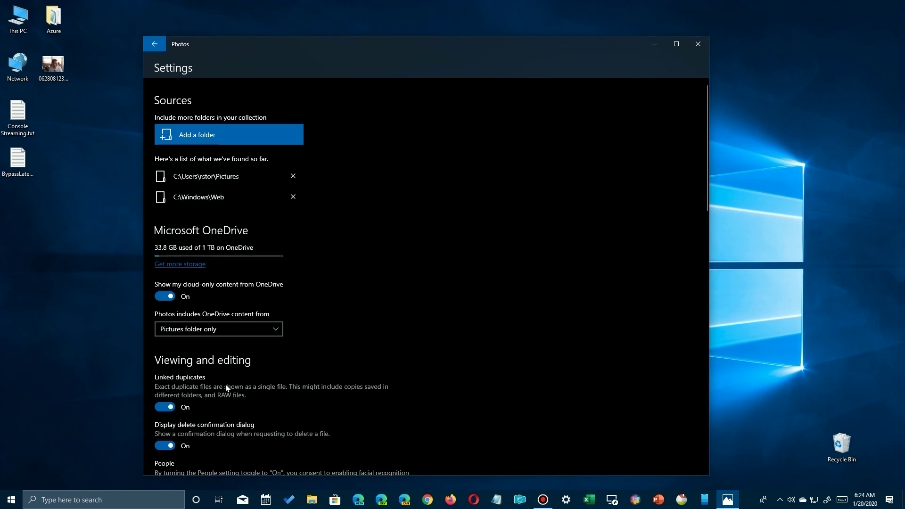
click(315, 502)
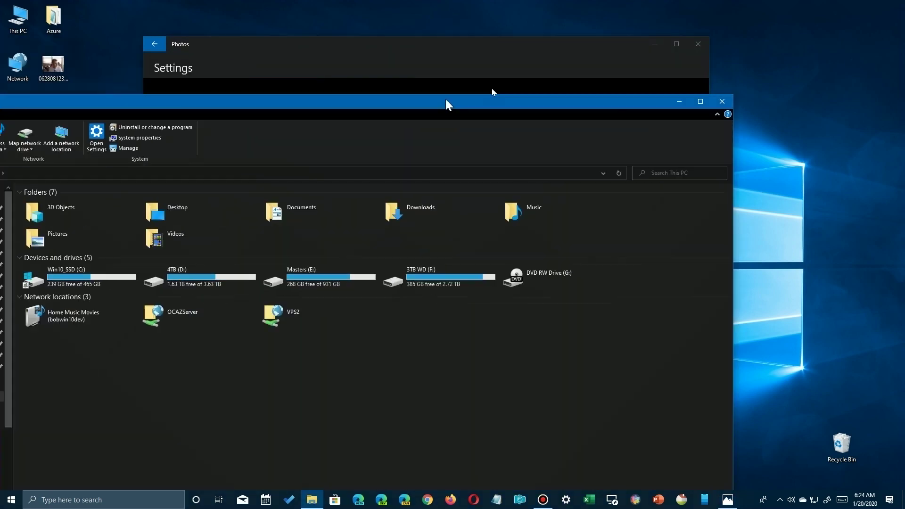
Check the Pictures folder's properties, confirming it is on E:\ with 92.4 GB in 16,985 files.
drag(491, 89, 632, 51)
scroll(144, 398, down, 1)
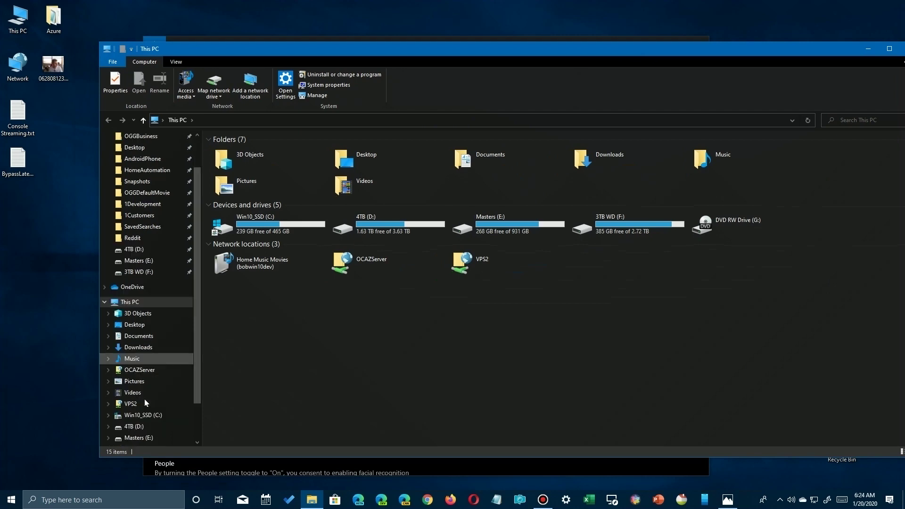
click(130, 380)
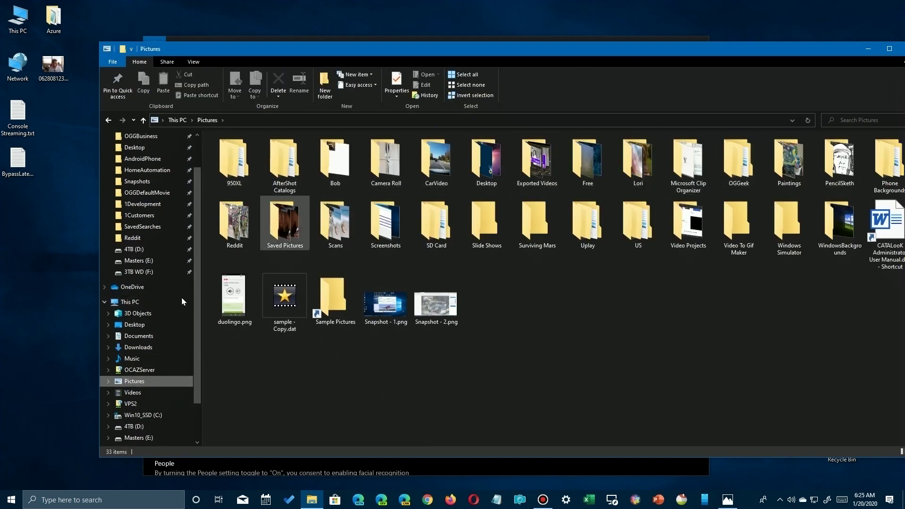
click(120, 302)
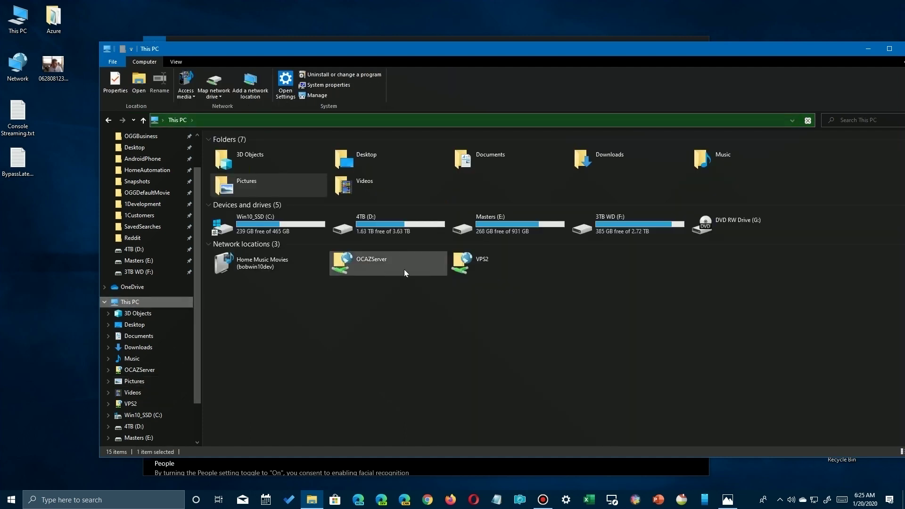
right_click(243, 189)
click(289, 387)
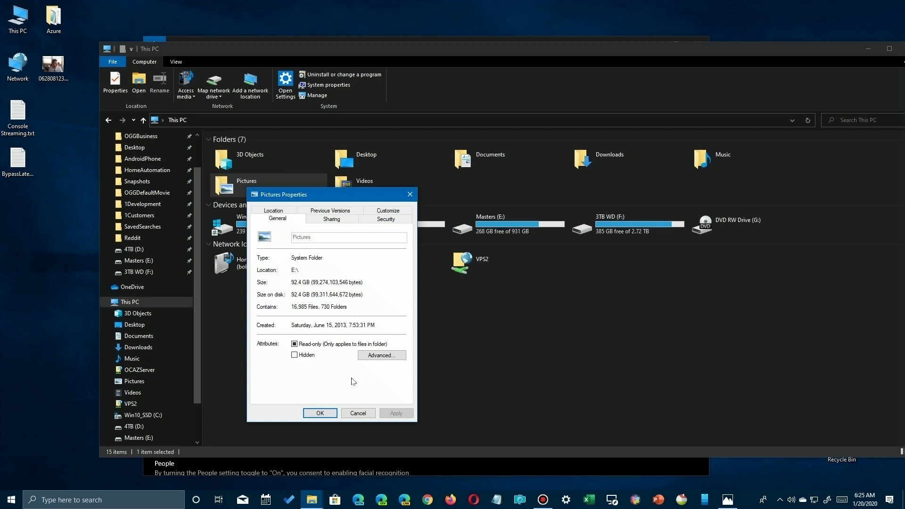
click(358, 414)
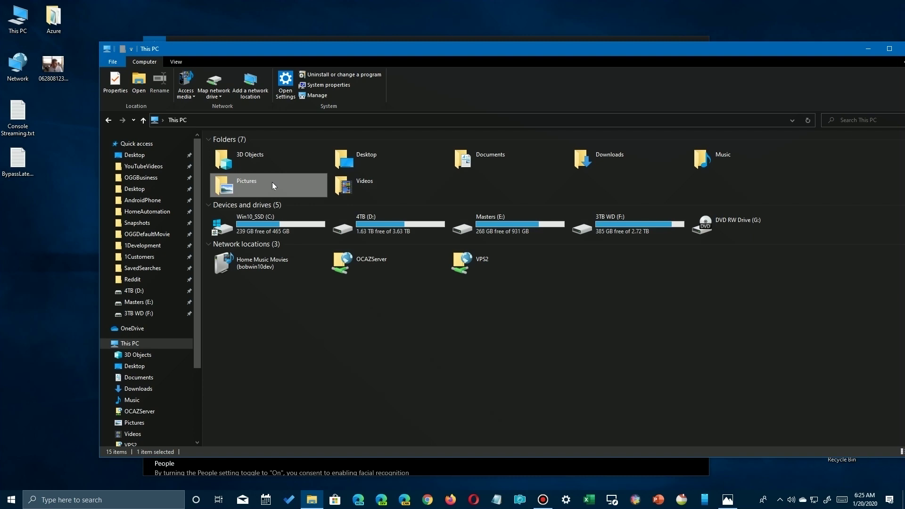
Inspect the Pictures folder properties on Masters (E:), then return to This PC and move Explorer aside.
double_click(492, 231)
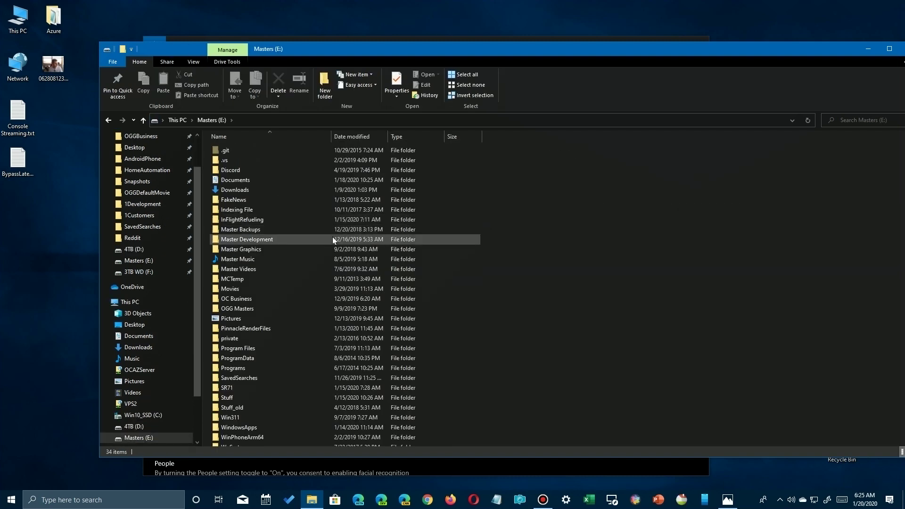
right_click(229, 318)
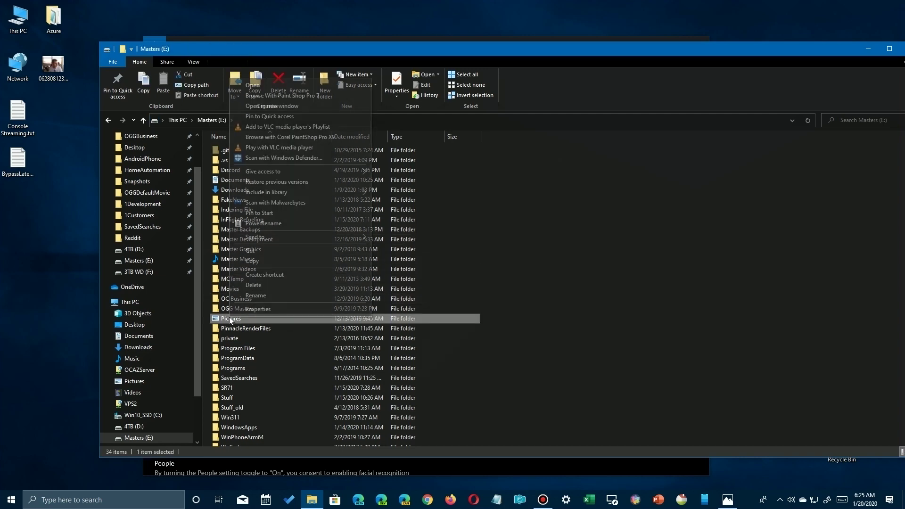
click(311, 310)
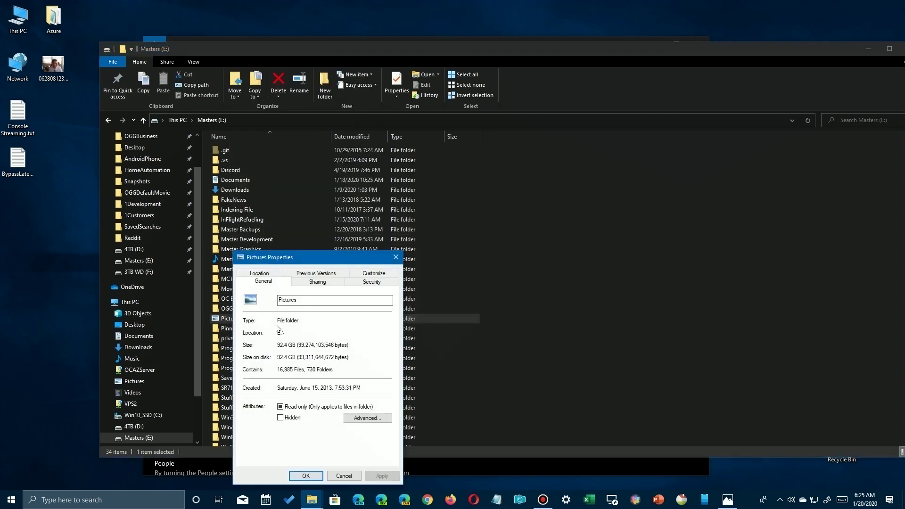
click(344, 476)
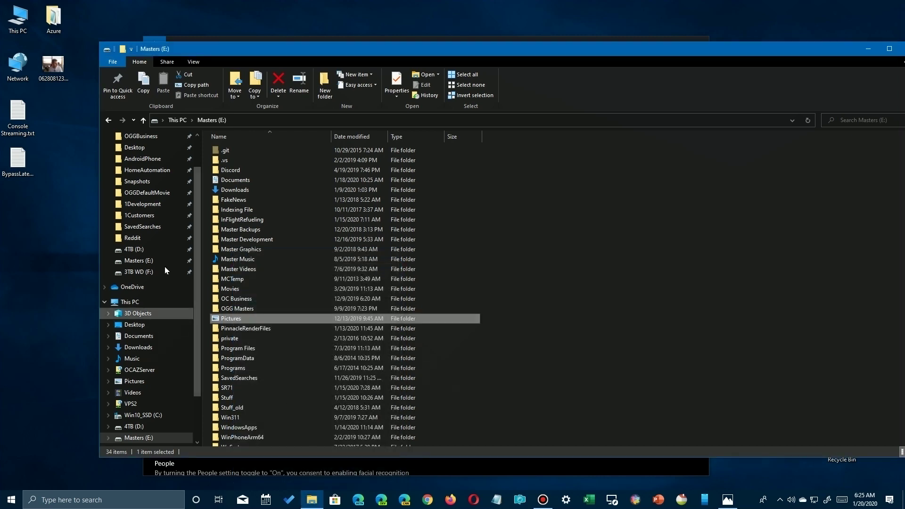
click(129, 303)
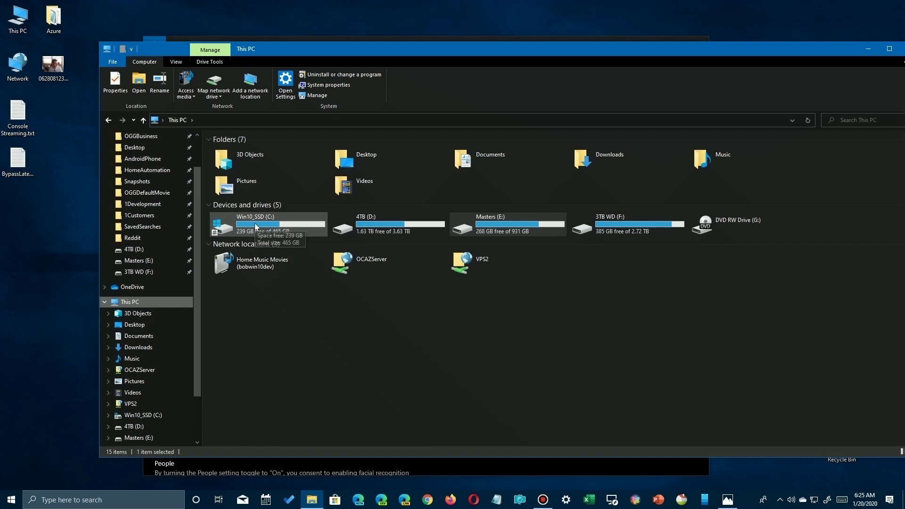
drag(823, 59, 792, 57)
click(832, 56)
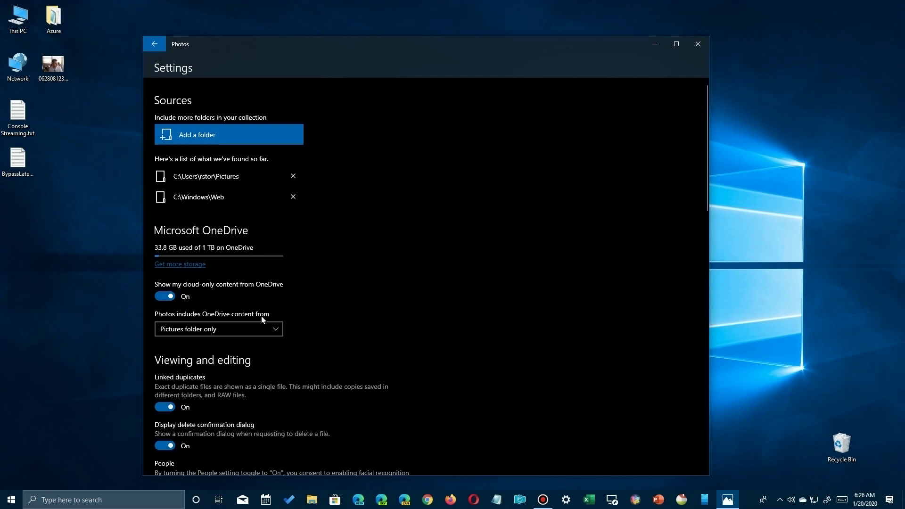
click(225, 330)
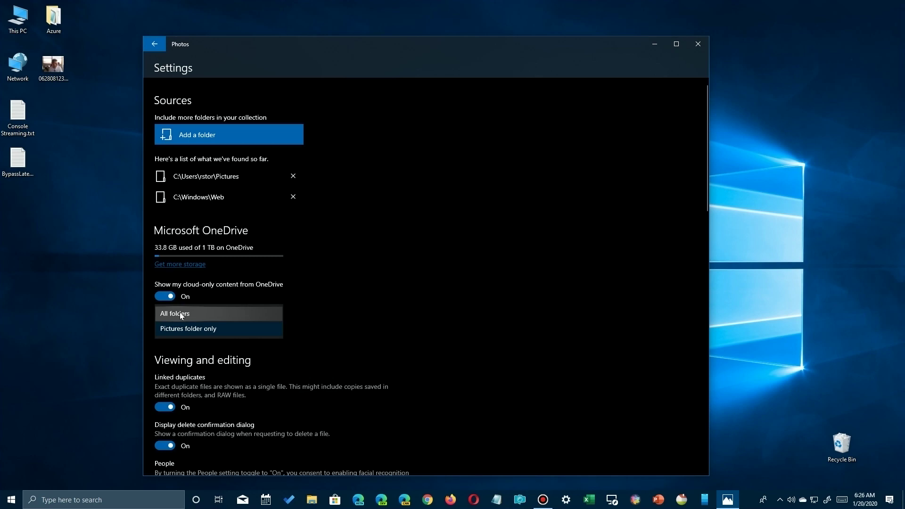
click(201, 330)
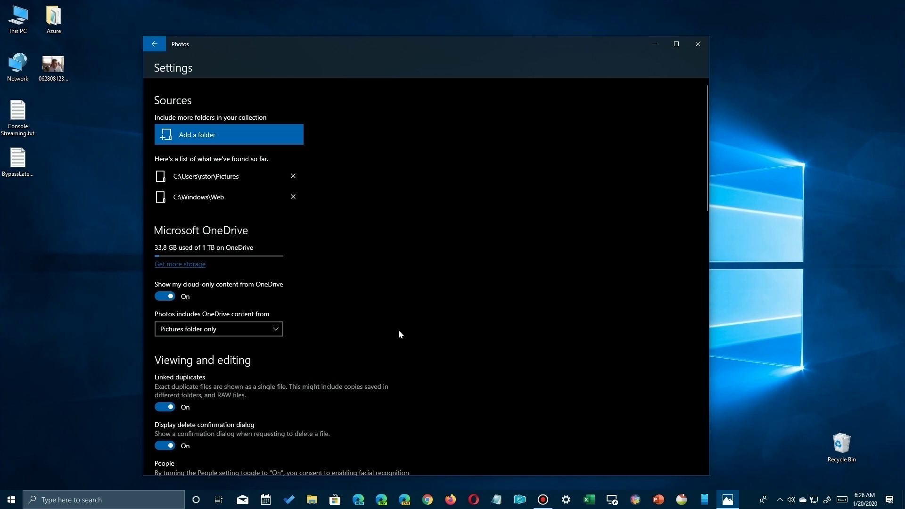
scroll(399, 334, down, 5)
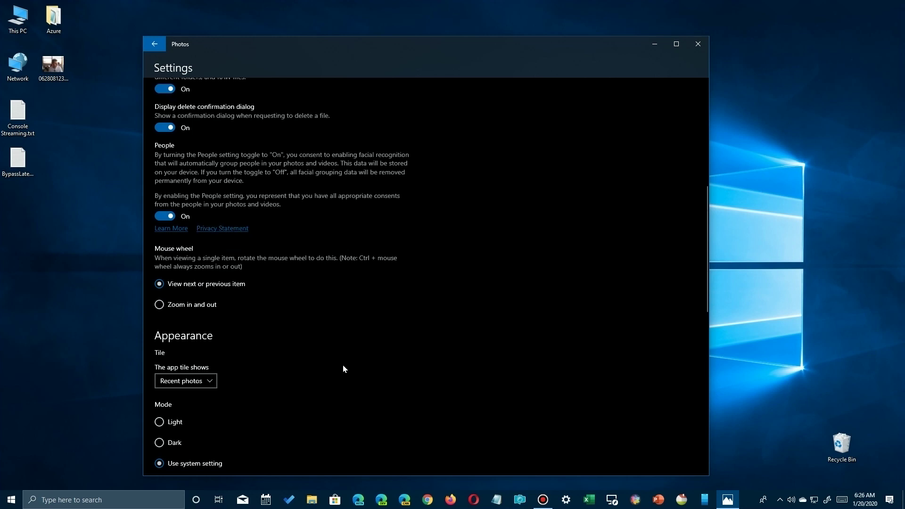
scroll(343, 365, down, 3)
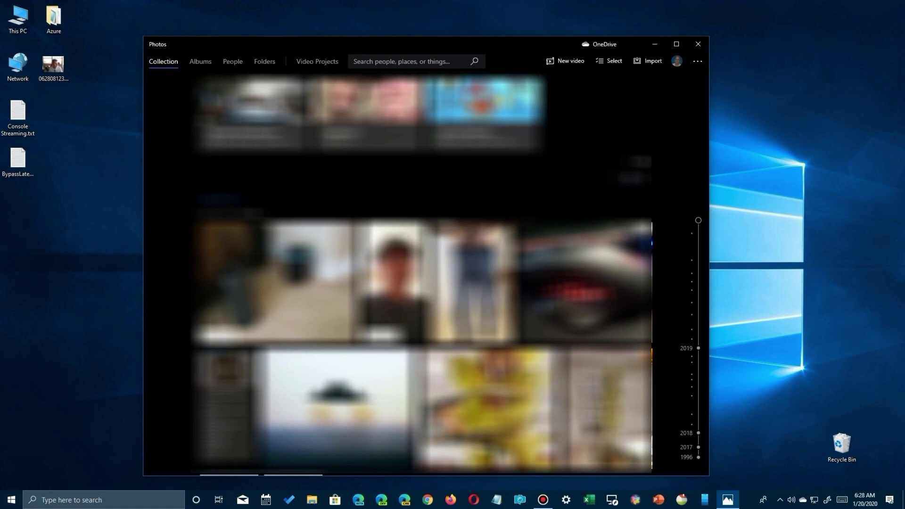
Open the mouse photo and step forward through the collection to WP_20191110_21_28_16_Pro.mp4.
click(591, 294)
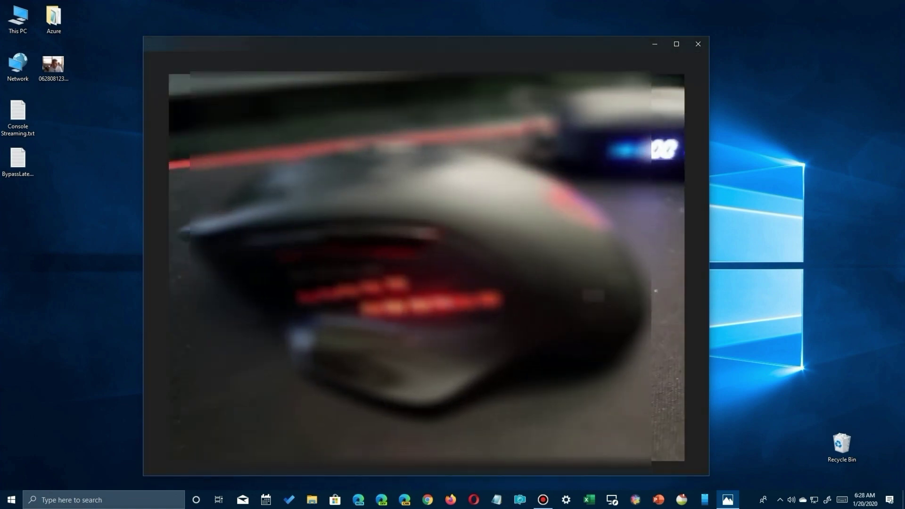
click(686, 268)
click(687, 271)
click(686, 271)
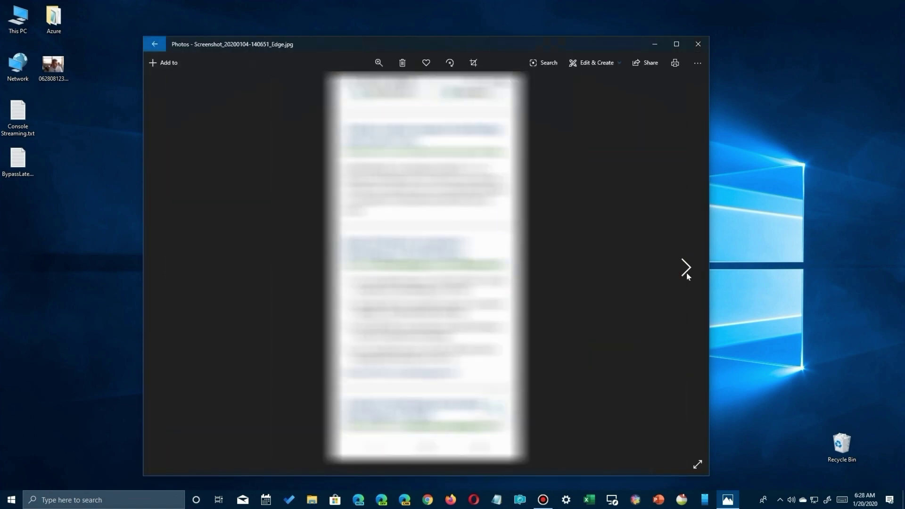
click(686, 270)
click(687, 270)
click(686, 270)
click(686, 270)
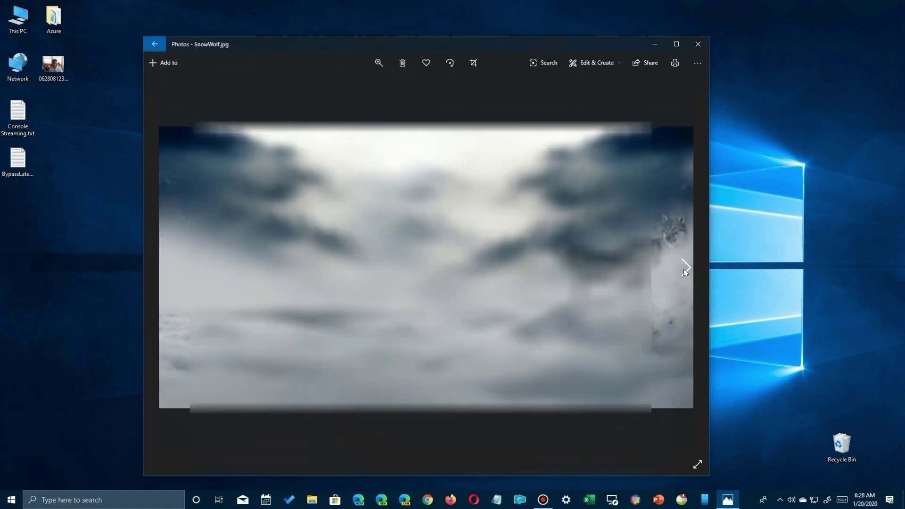
click(686, 269)
click(686, 269)
click(686, 270)
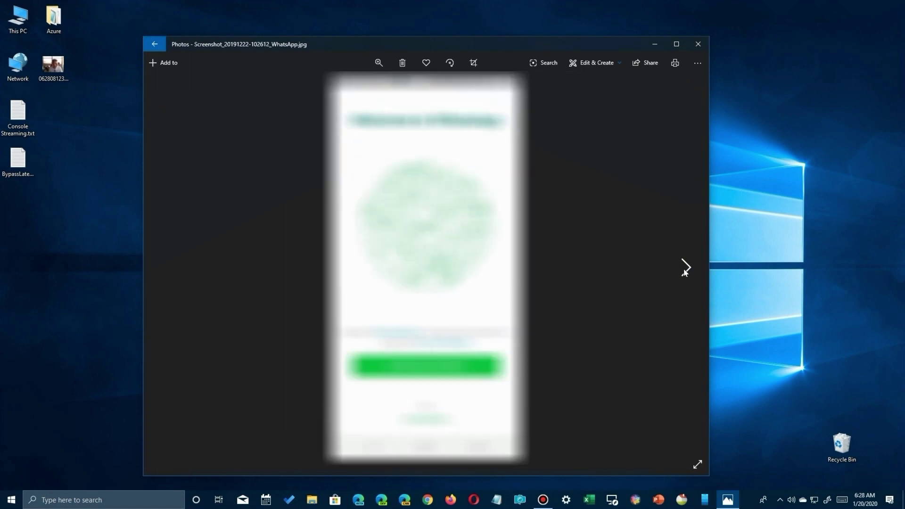
click(685, 270)
click(686, 269)
click(685, 270)
click(686, 269)
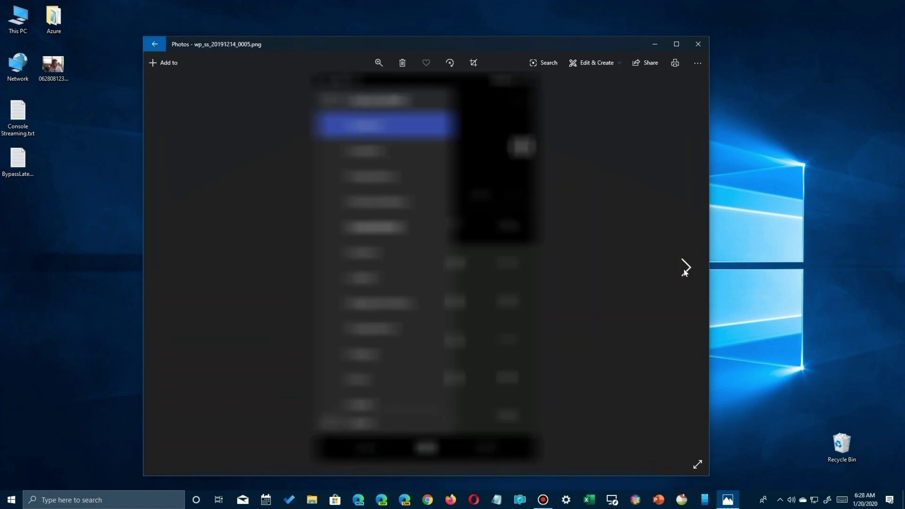
click(686, 269)
click(686, 270)
click(686, 270)
click(686, 270)
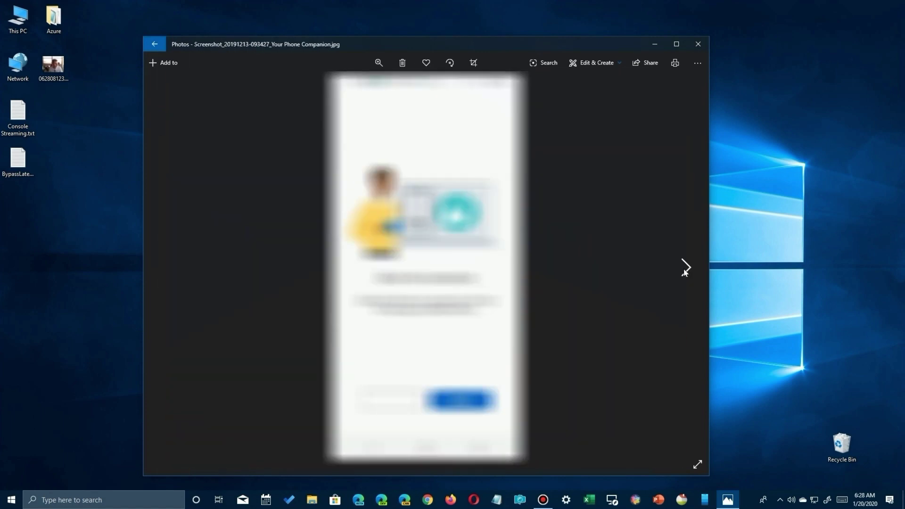
click(686, 269)
click(686, 269)
click(686, 269)
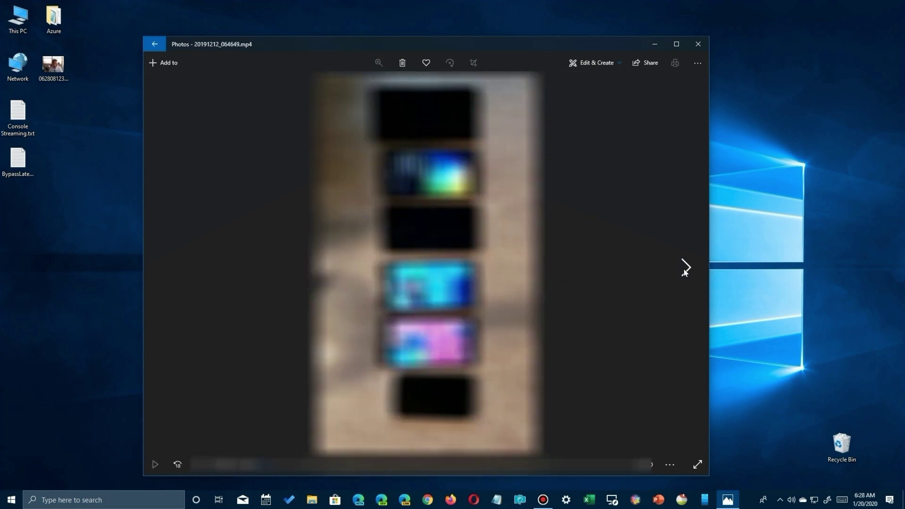
click(685, 268)
click(686, 268)
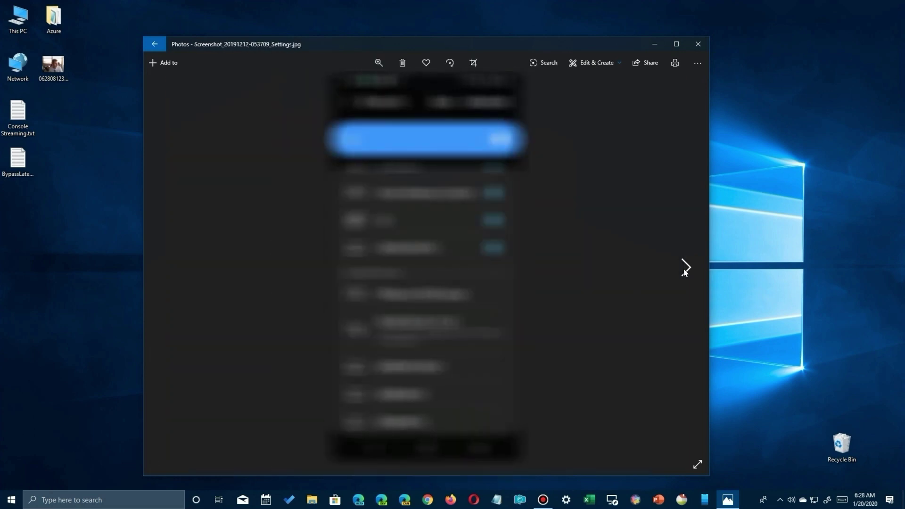
click(684, 272)
click(684, 272)
click(684, 272)
click(684, 272)
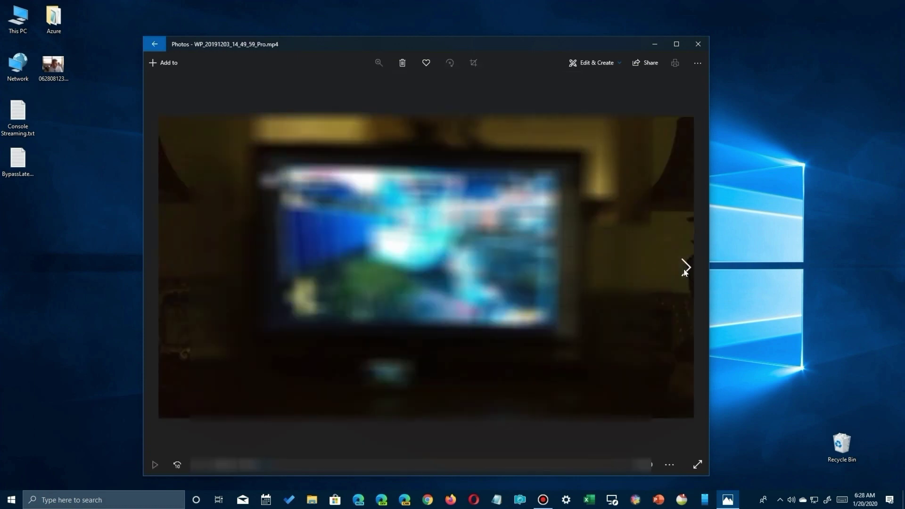
click(684, 272)
click(684, 272)
click(684, 272)
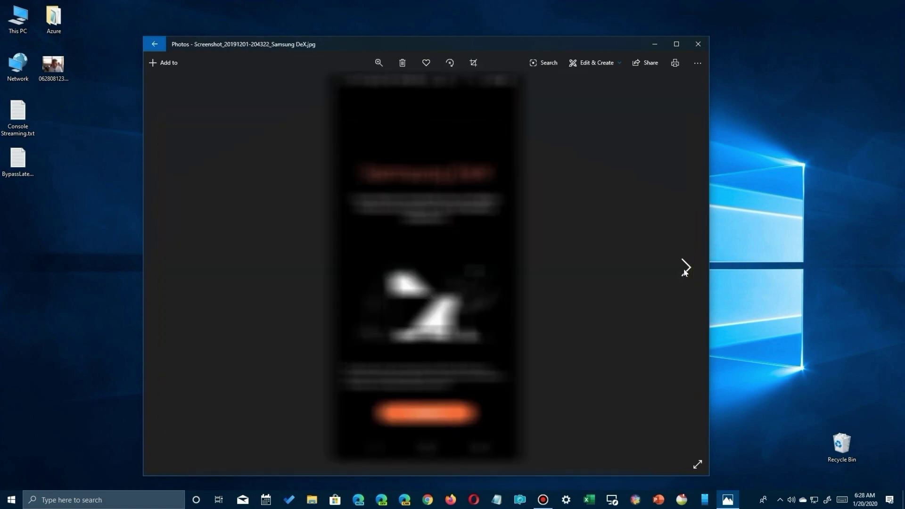
click(684, 272)
click(684, 272)
click(684, 272)
click(684, 272)
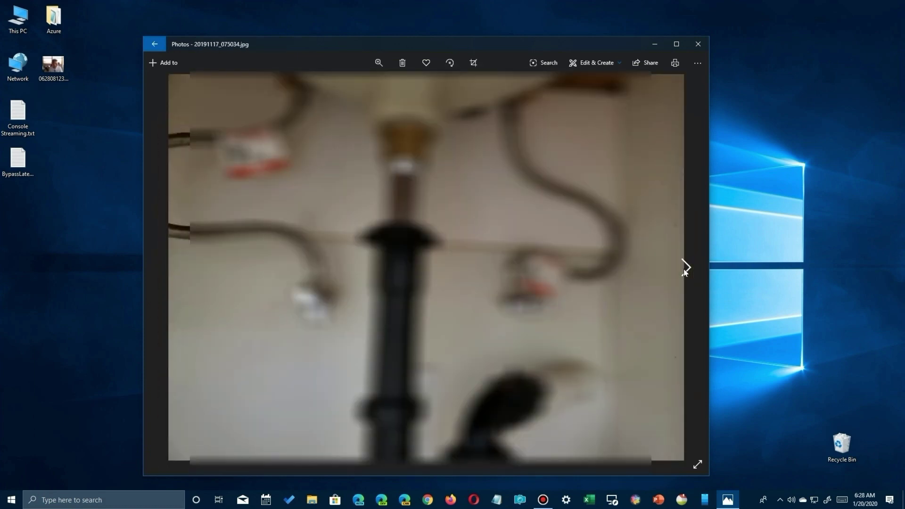
click(684, 272)
click(684, 272)
click(684, 272)
click(684, 272)
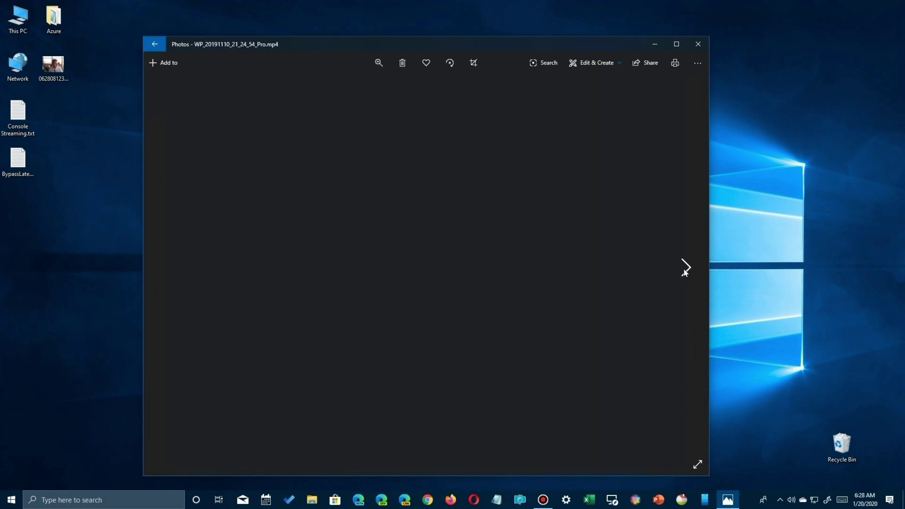
click(684, 272)
click(684, 272)
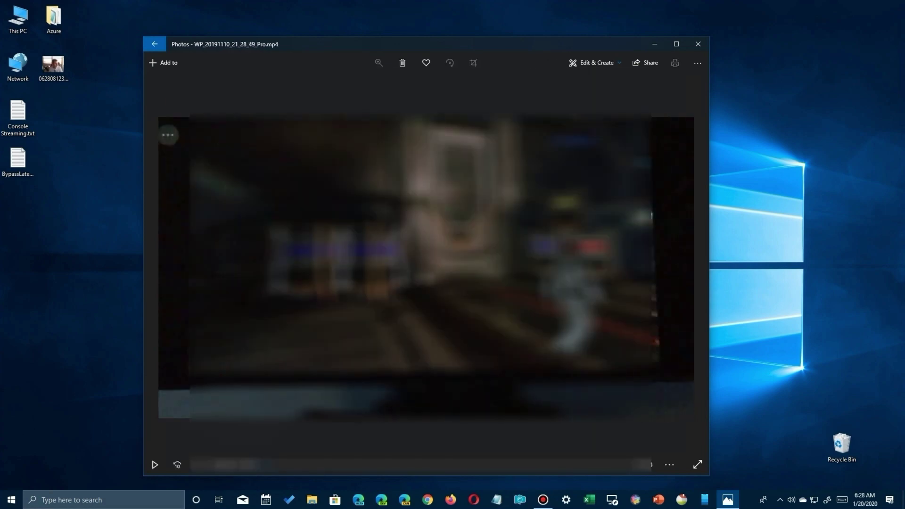
click(684, 272)
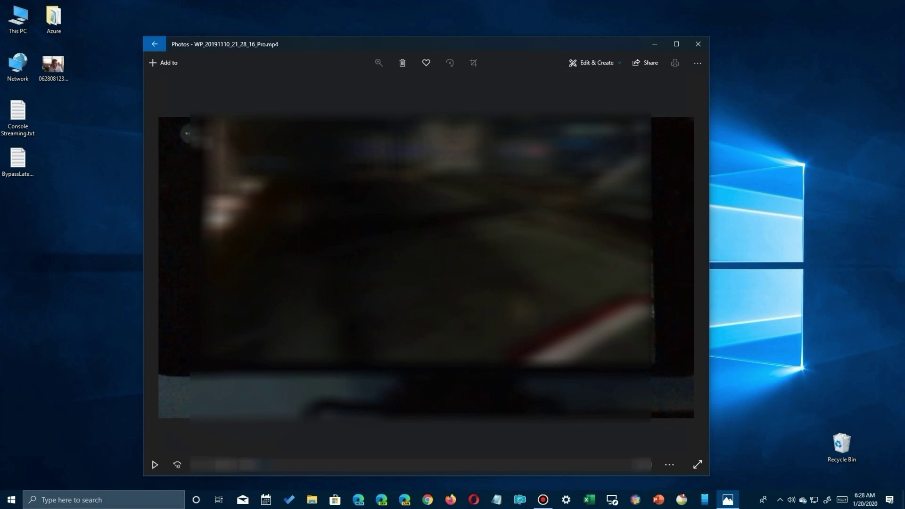
click(685, 269)
Return to the collection and jump the timeline back to the November 2013 photos.
key(Escape)
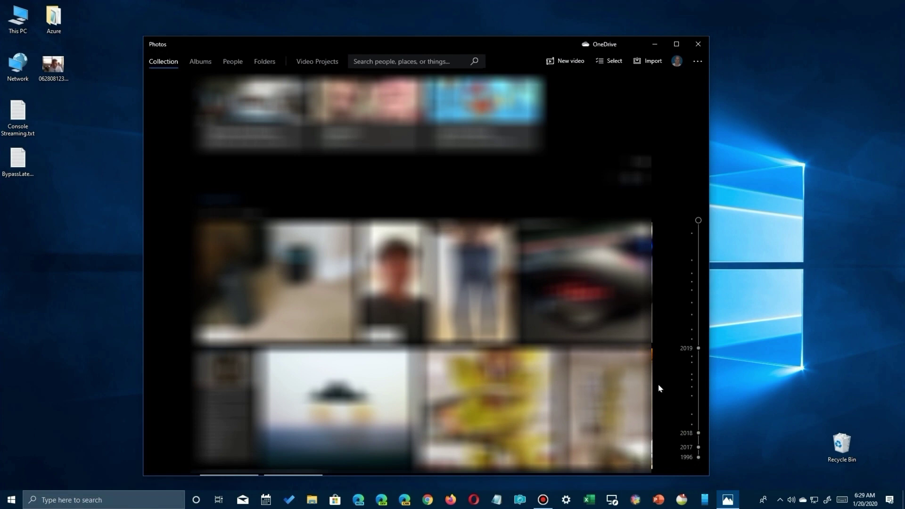
click(697, 411)
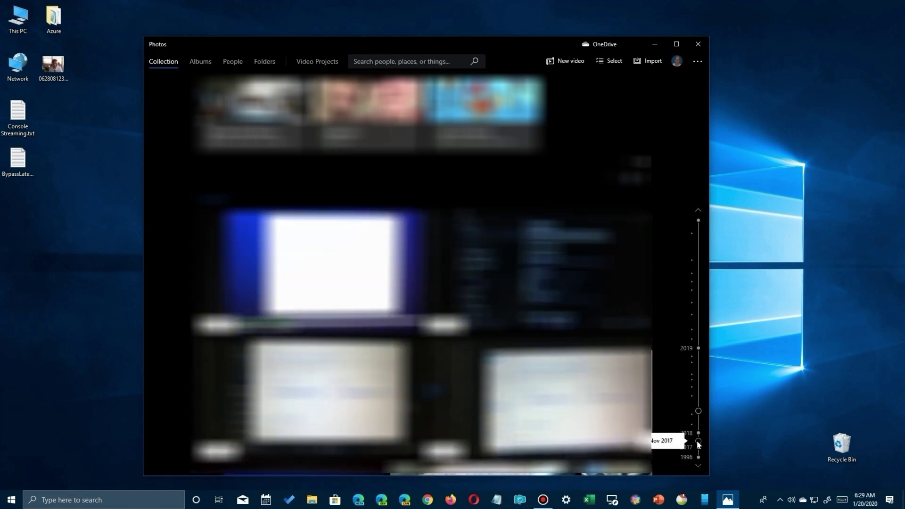
click(698, 439)
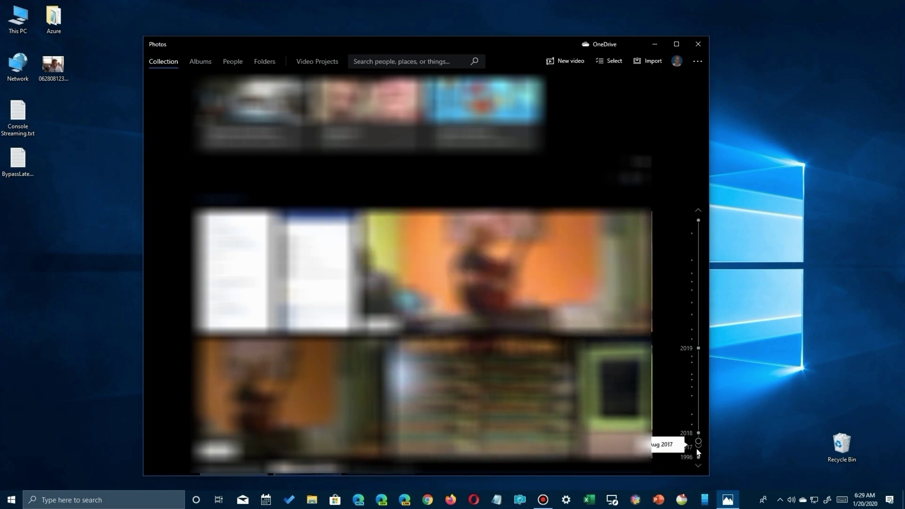
click(702, 455)
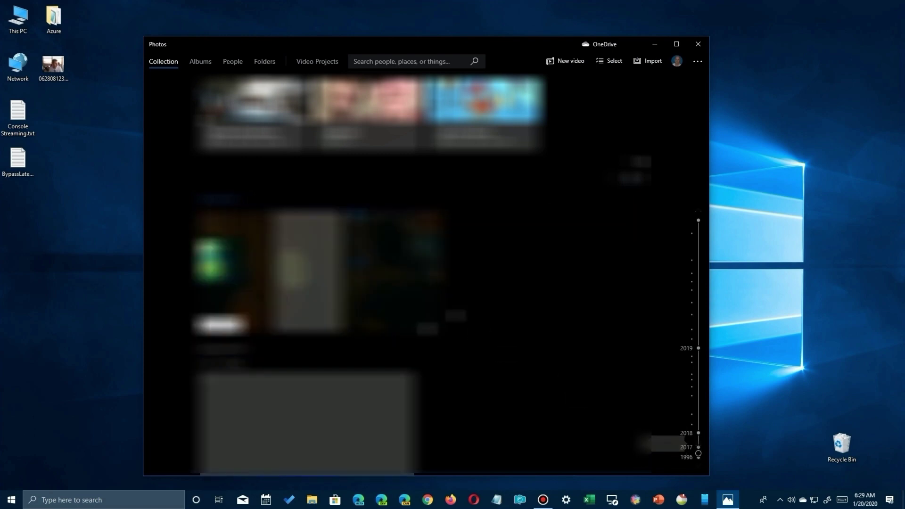
Open portrait photo WP_20131102_00120131102134440.jpg in the editor, then leave without saving.
click(377, 406)
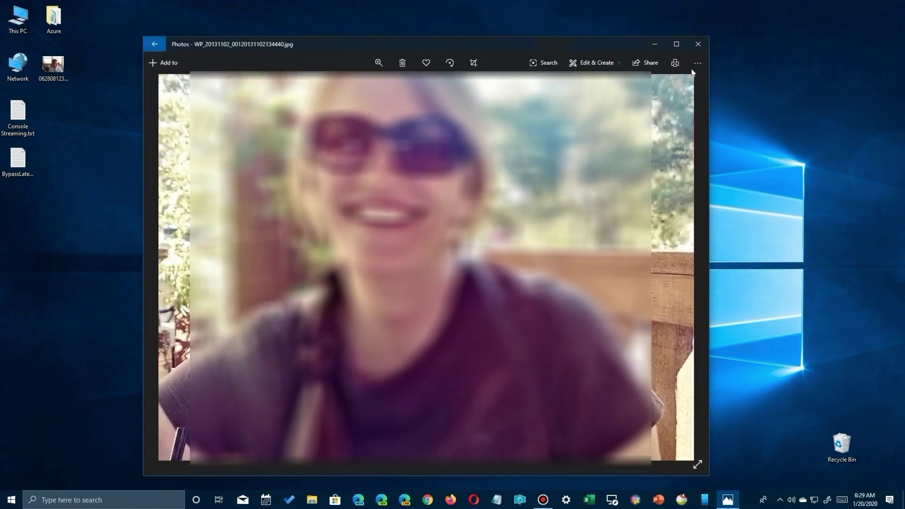
click(595, 63)
click(657, 85)
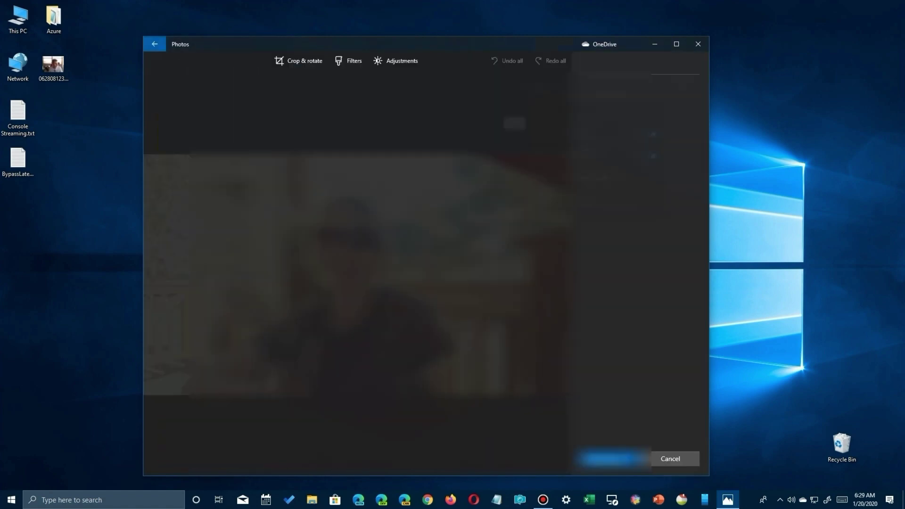
click(675, 459)
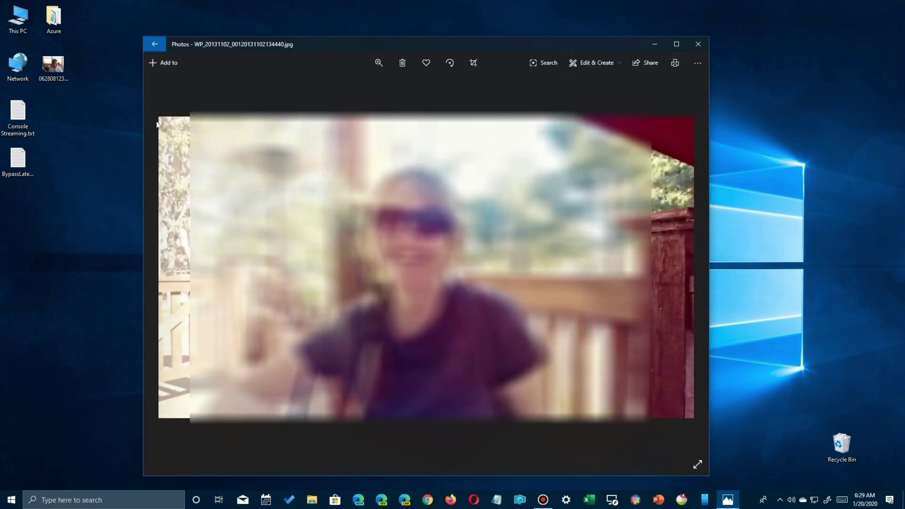
Go back to the collection, scrub through the timeline years, and open the orchid photo 20200108_122040.jpg.
click(154, 43)
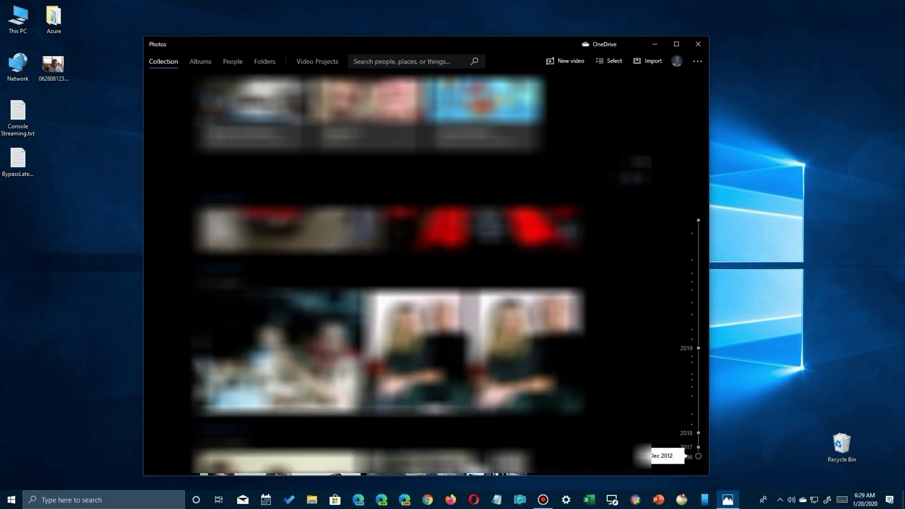
click(698, 457)
mouse_move(698, 456)
mouse_down()
mouse_move(698, 448)
mouse_move(698, 456)
mouse_up()
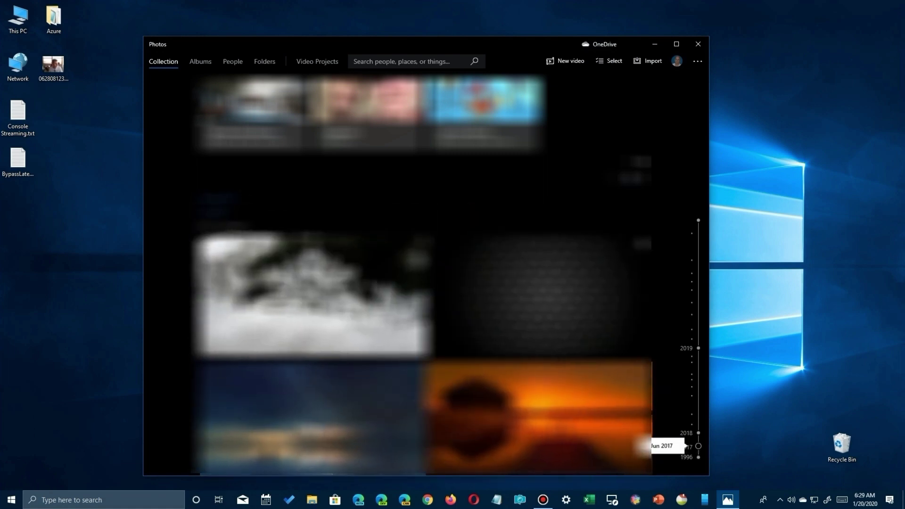
click(311, 288)
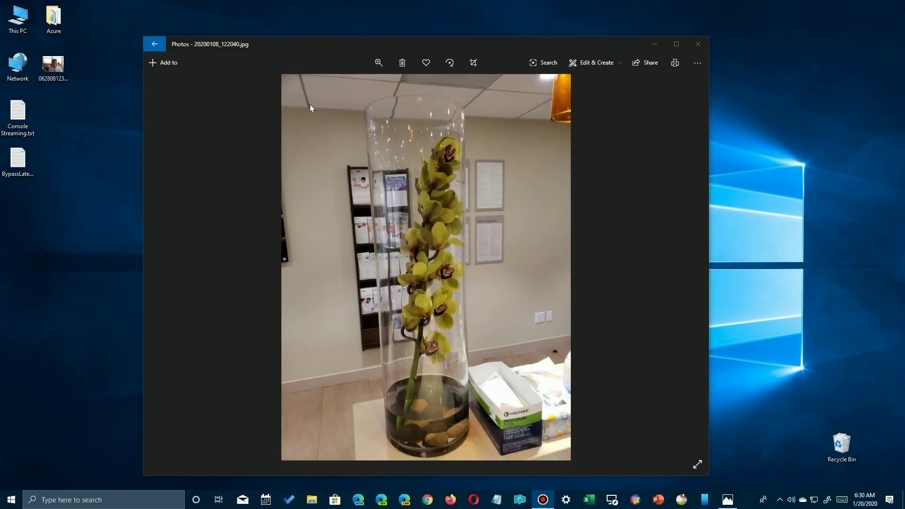
click(113, 501)
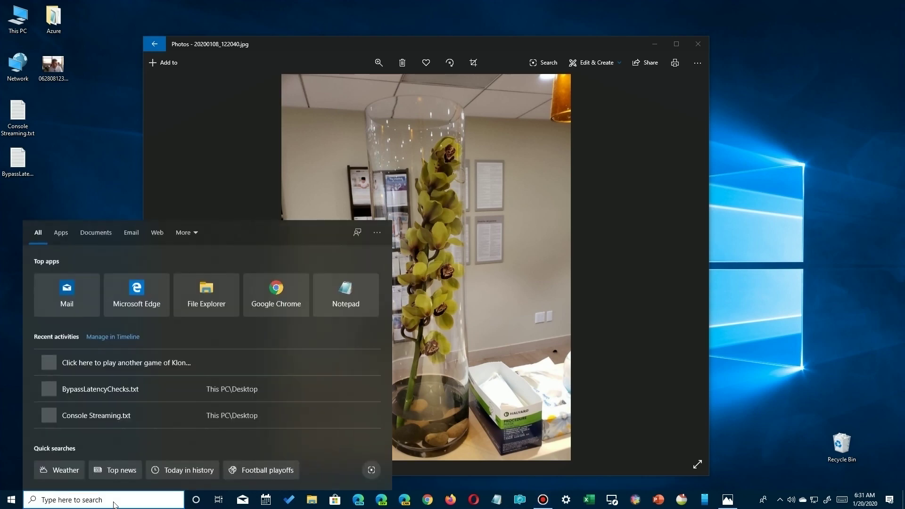
Search 'Index' to open Indexing Options and centre the dialog on screen.
text(Index)
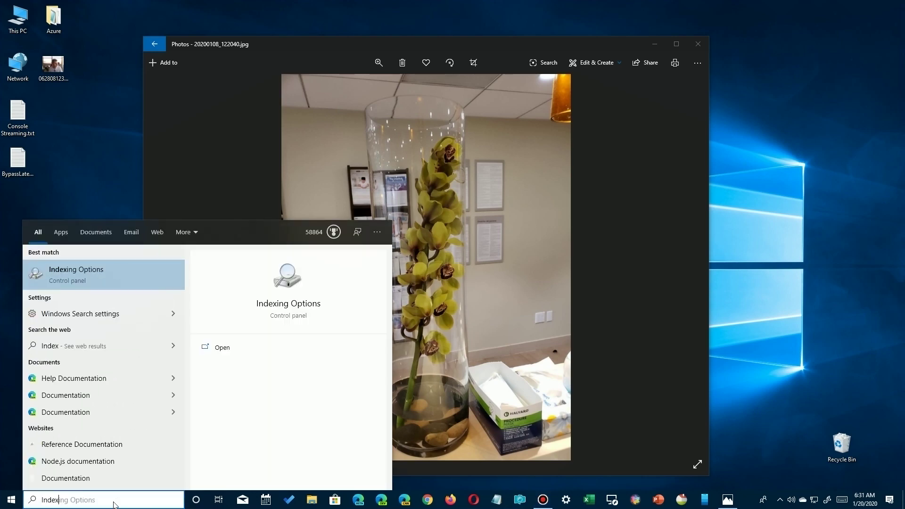
click(110, 285)
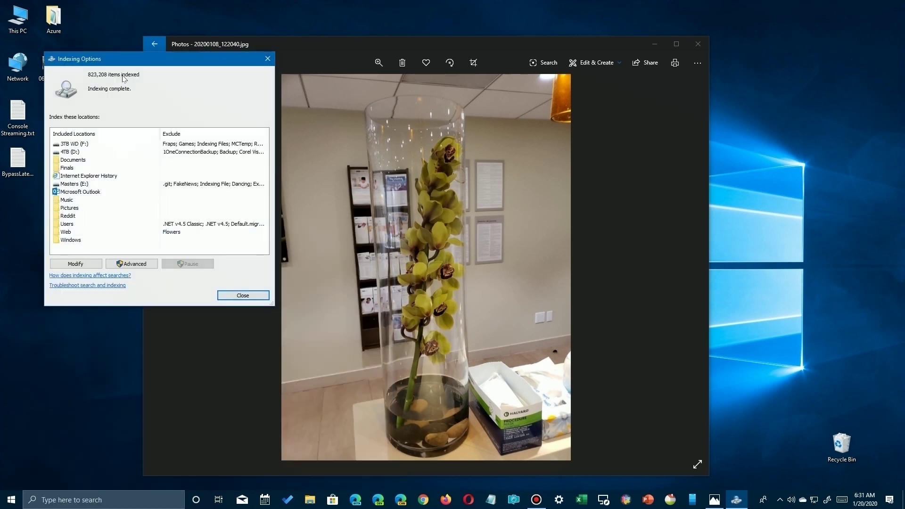
drag(122, 63, 386, 91)
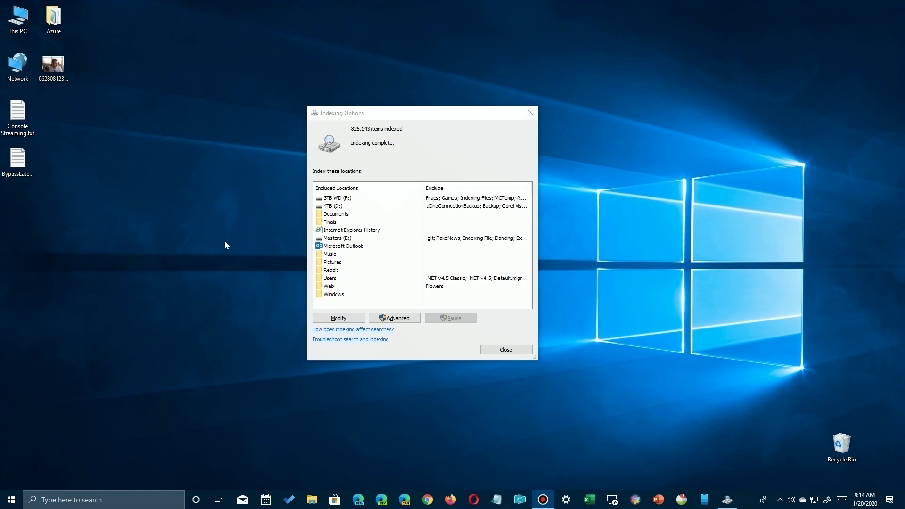
click(398, 319)
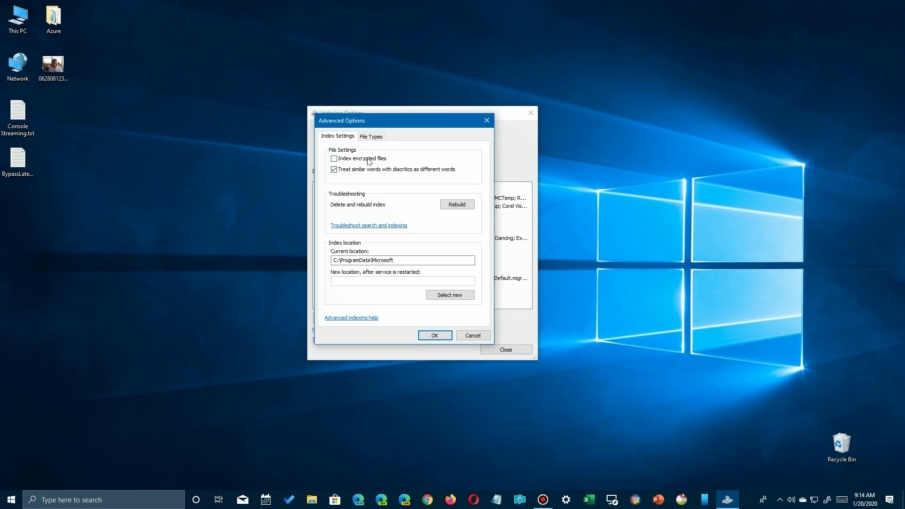
click(374, 137)
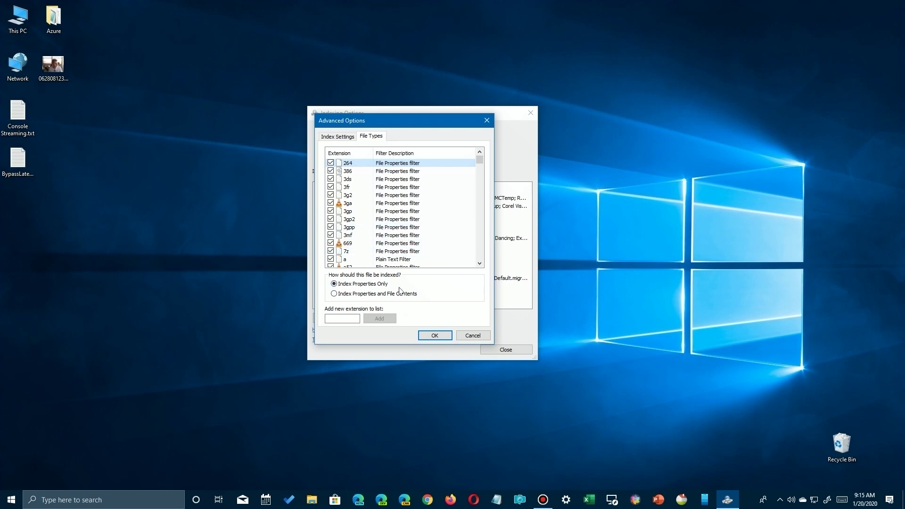
click(434, 336)
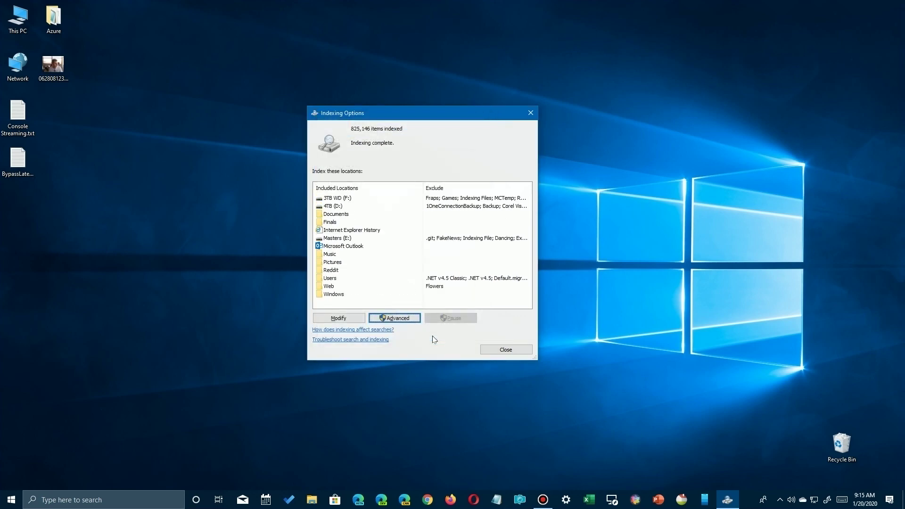
In Advanced indexing options, start choosing a new index location and browse the drives.
click(391, 319)
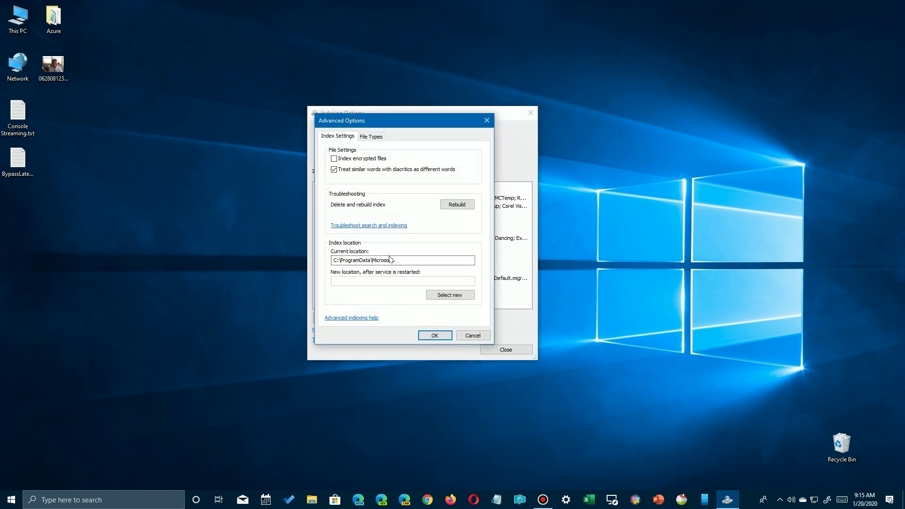
drag(403, 258, 352, 259)
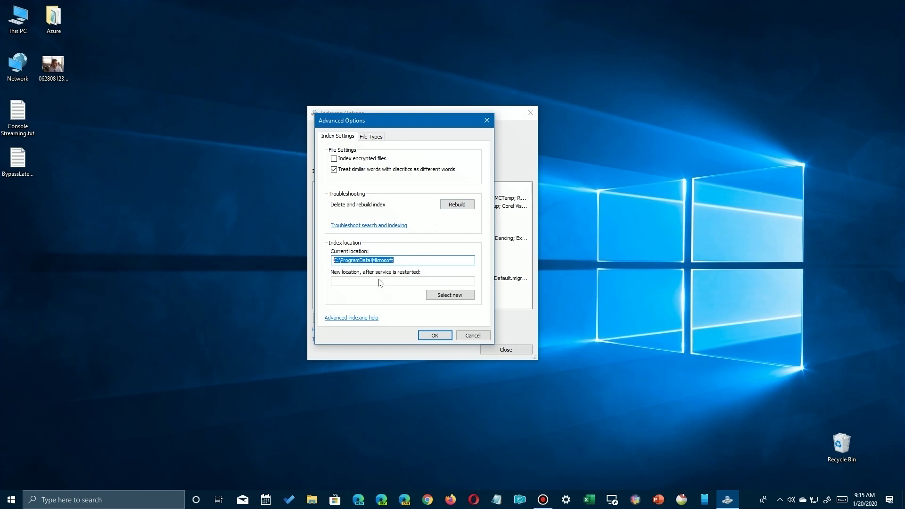
click(424, 260)
click(448, 296)
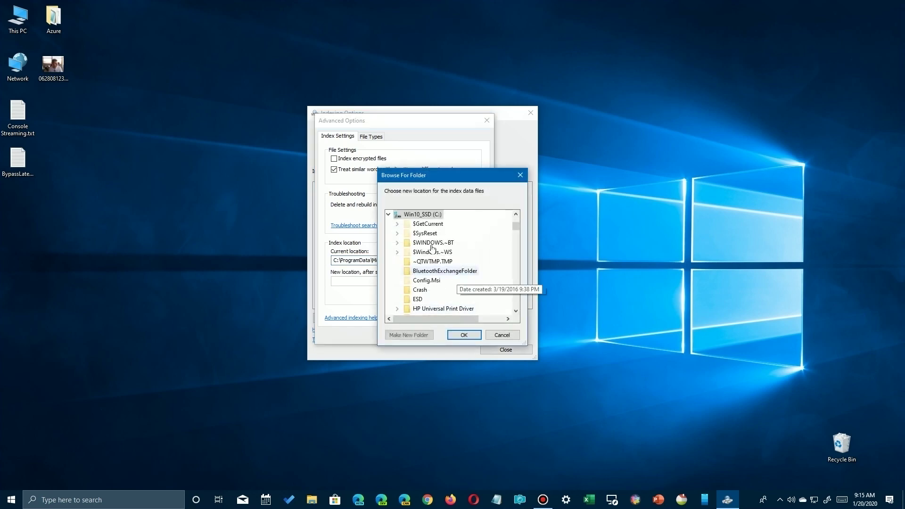
click(388, 216)
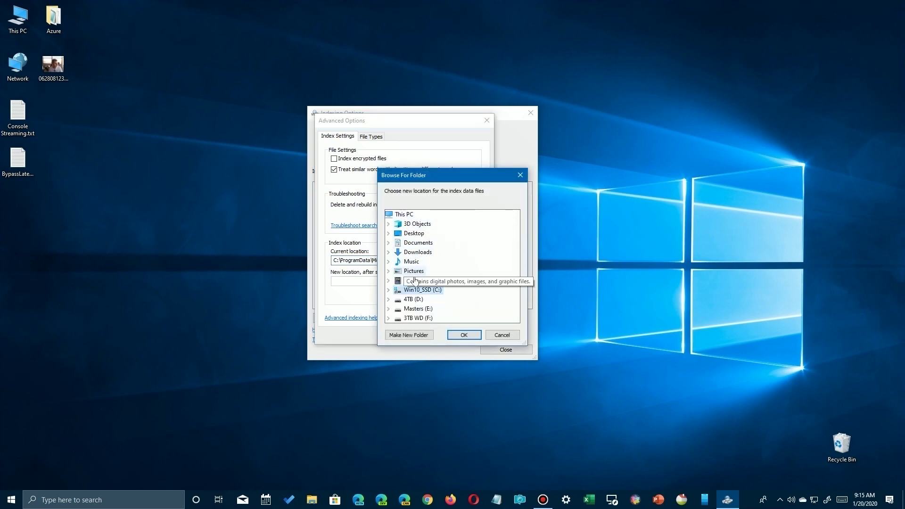
click(389, 300)
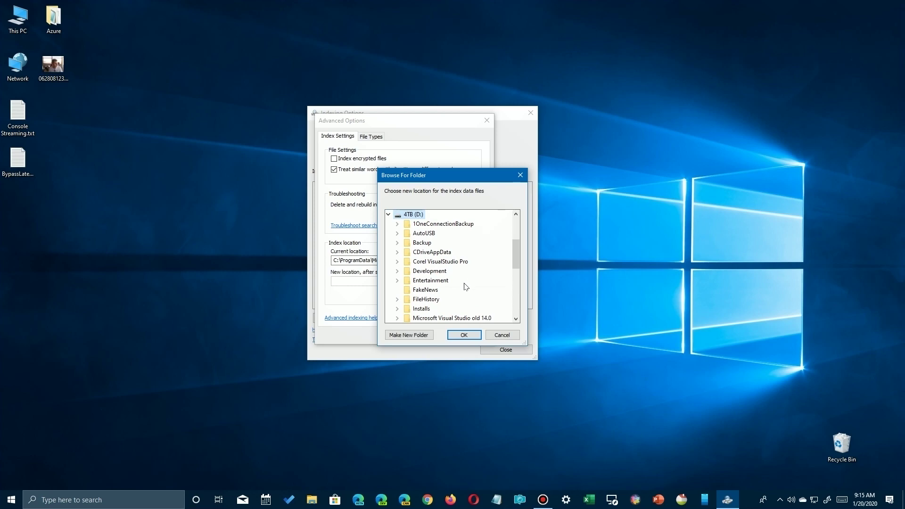
Set E:\Indexing File on Masters (E:) as the new index location and confirm it.
scroll(465, 286, down, 3)
scroll(465, 286, down, 6)
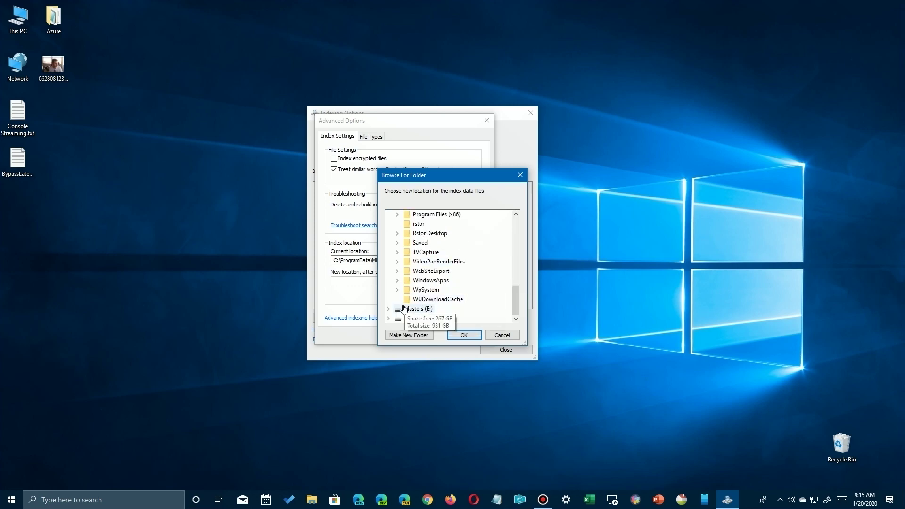
scroll(424, 264, up, 5)
click(431, 226)
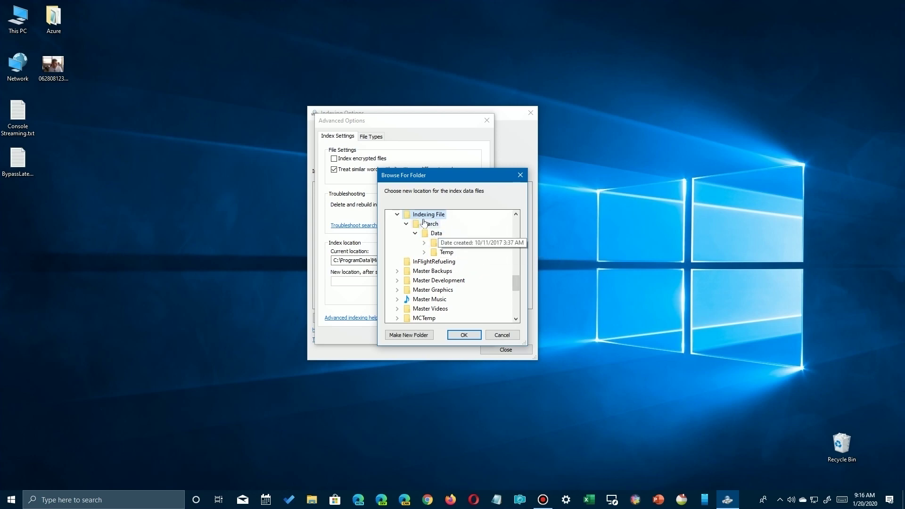
click(464, 335)
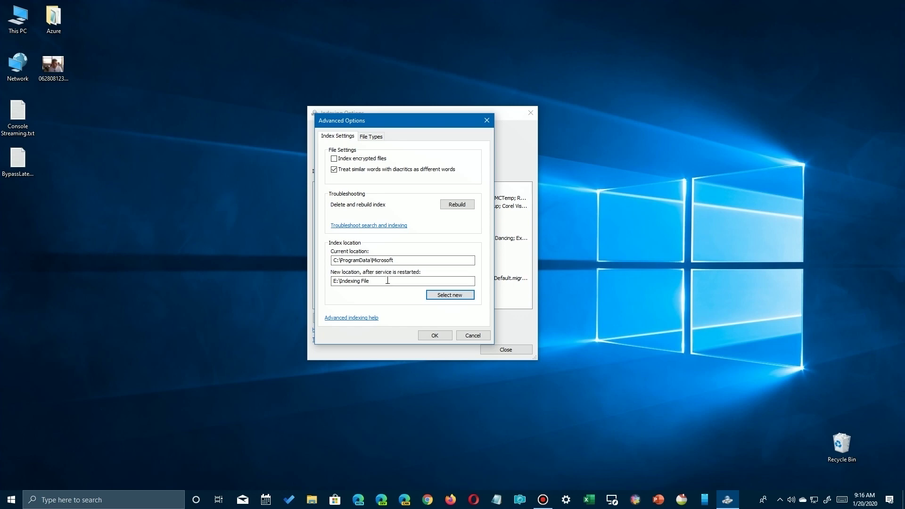
click(429, 337)
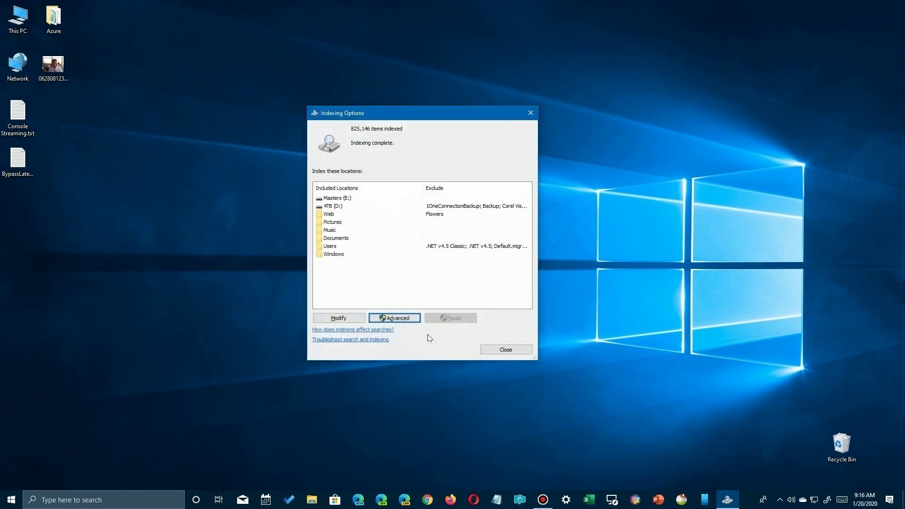
click(505, 350)
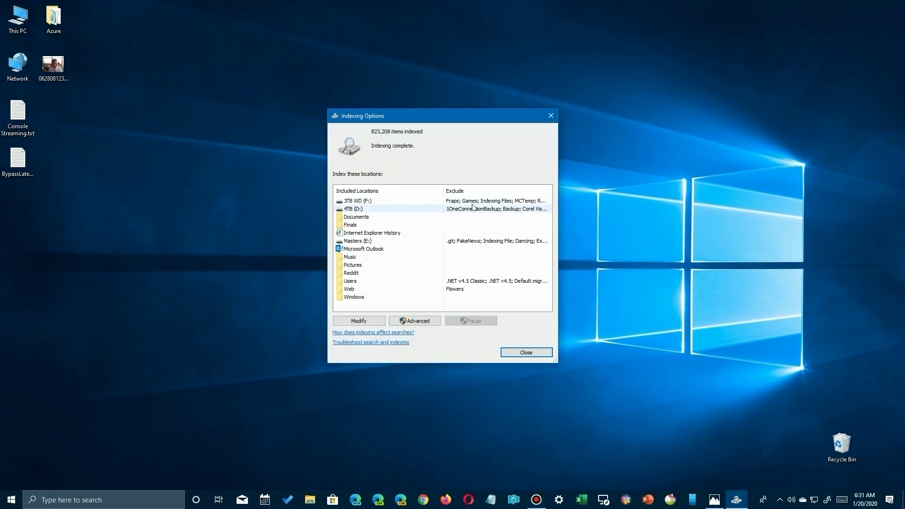
Open Modify in Indexing Options and expand Masters (E:) in the indexed locations list.
click(363, 320)
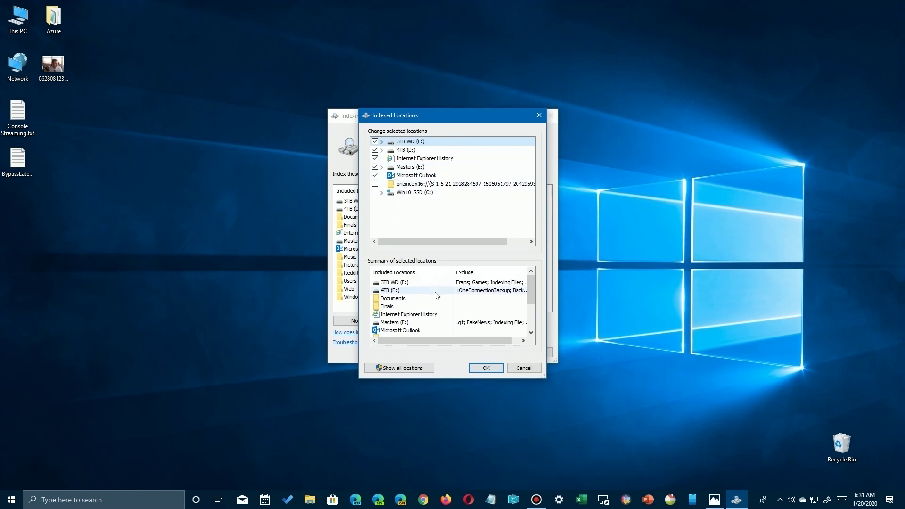
click(408, 168)
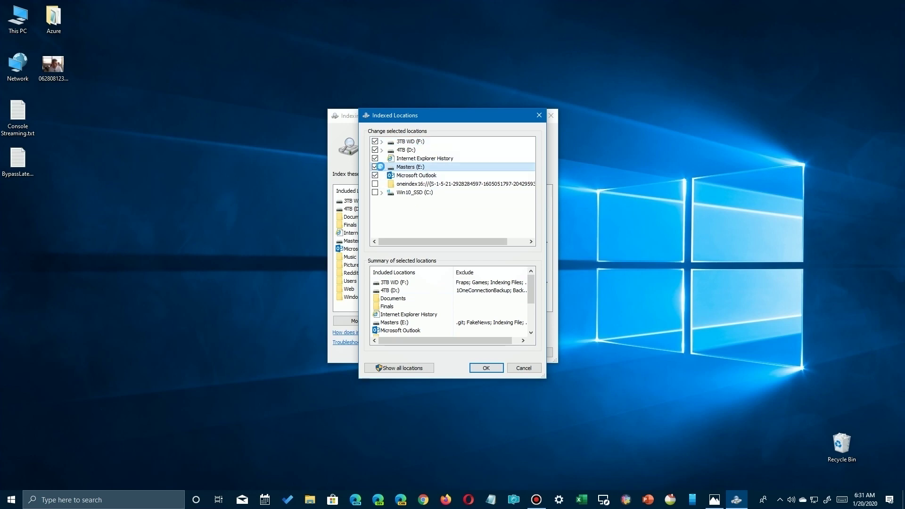
click(382, 167)
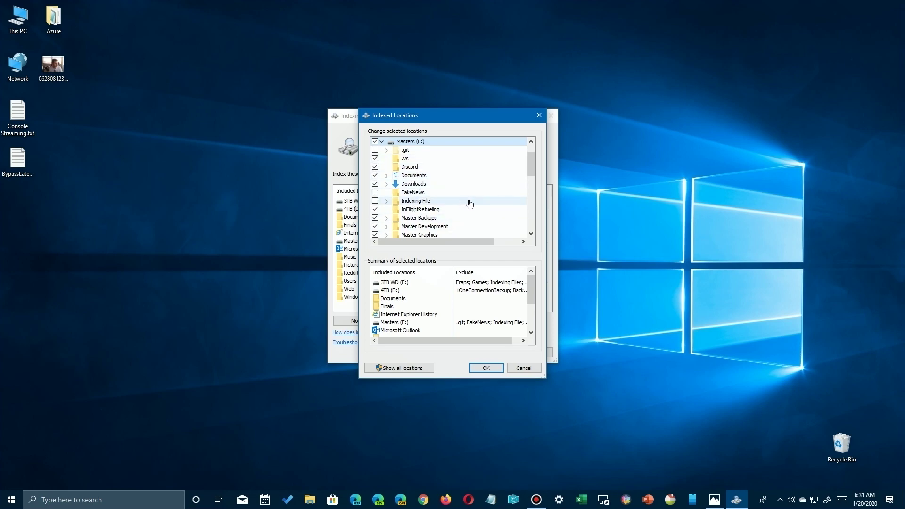
drag(530, 172, 531, 191)
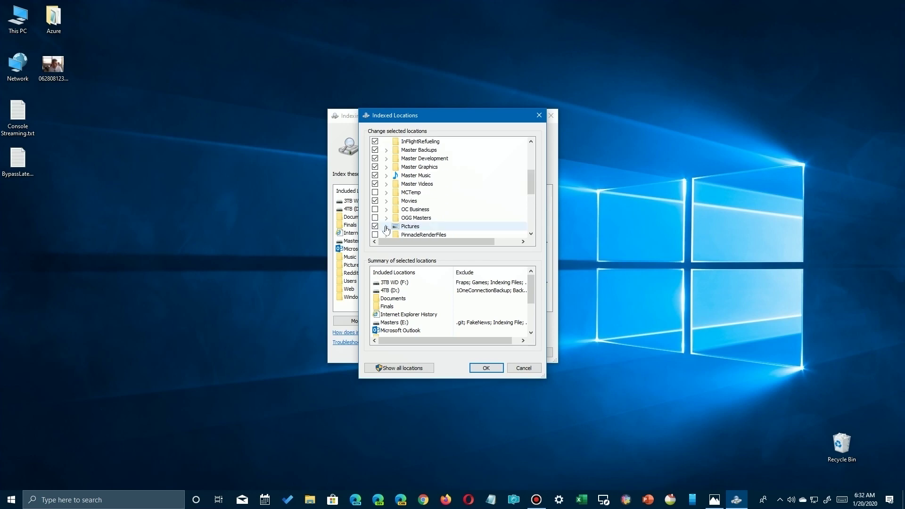
Expand the Pictures folder on E: and scroll through its checked subfolders.
click(386, 227)
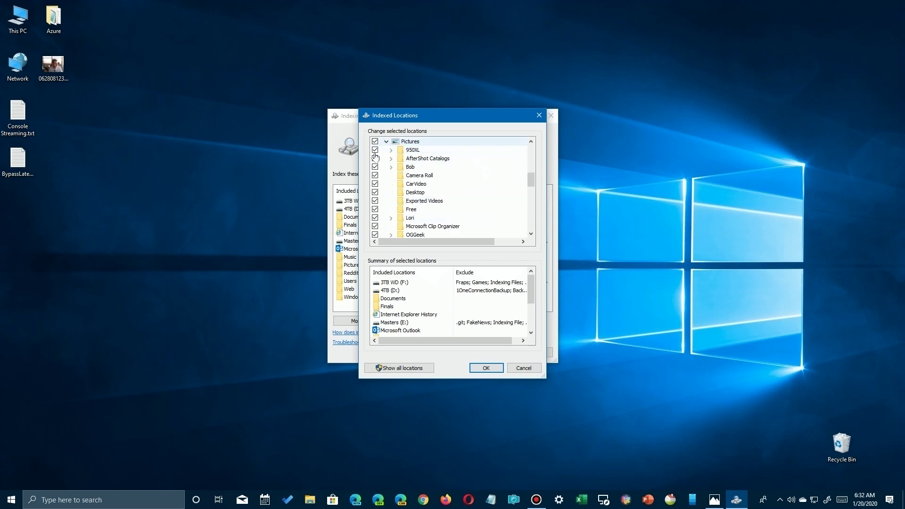
scroll(377, 185, down, 9)
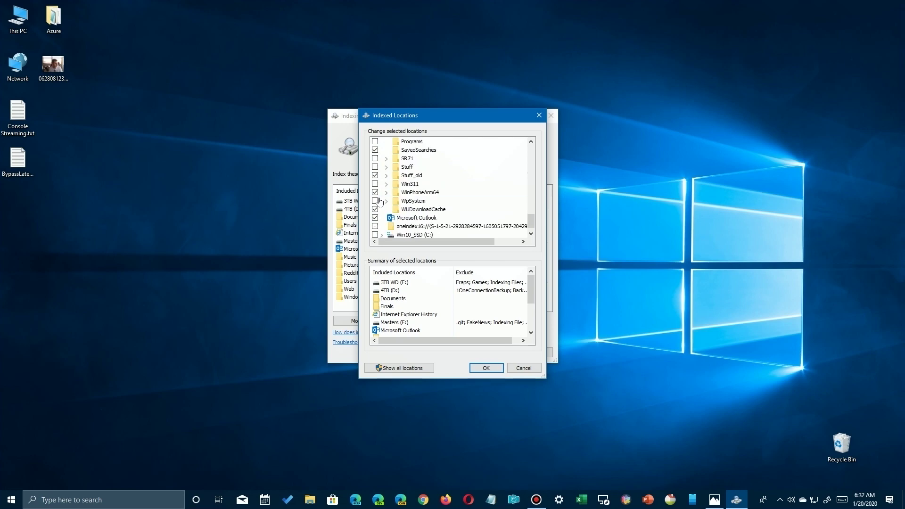
scroll(380, 201, up, 3)
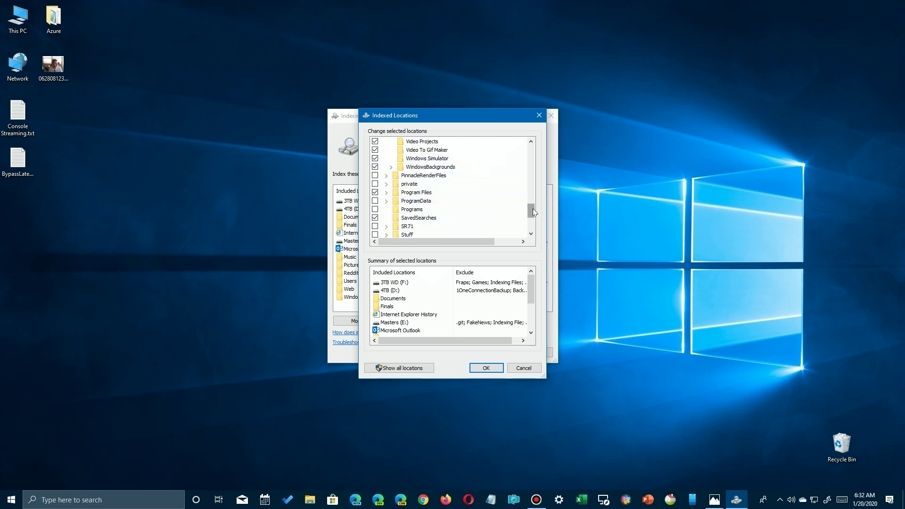
drag(531, 208, 530, 178)
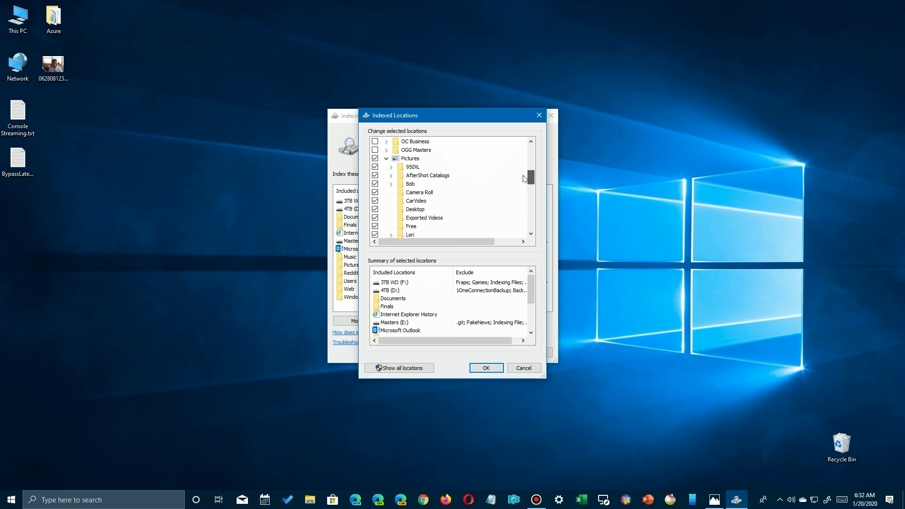
click(531, 235)
click(531, 235)
click(532, 235)
click(532, 235)
click(531, 235)
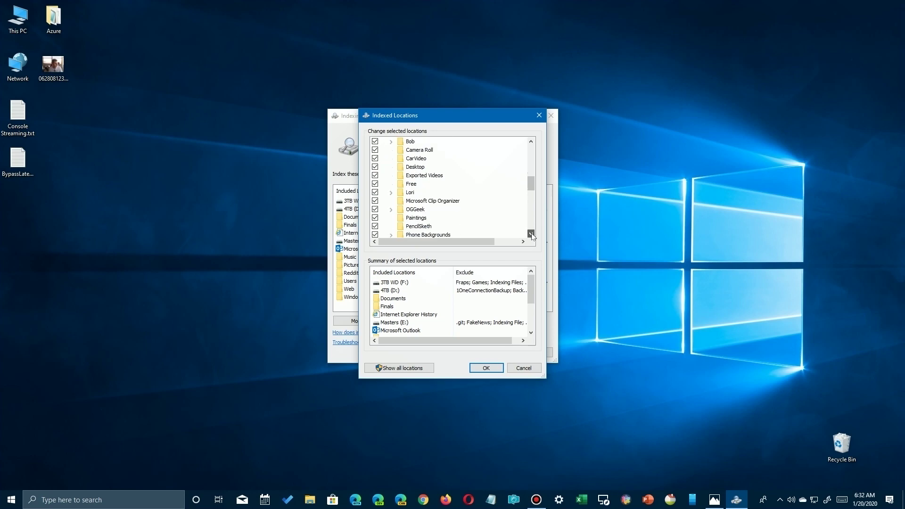
click(531, 234)
click(531, 235)
click(531, 235)
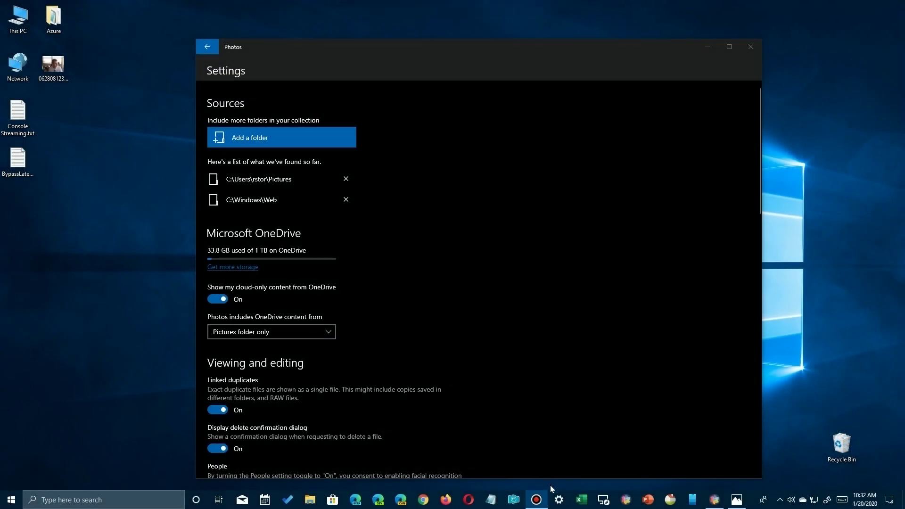
In Settings > Apps & features, filter for Microsoft Photos and open its Advanced options page.
click(561, 503)
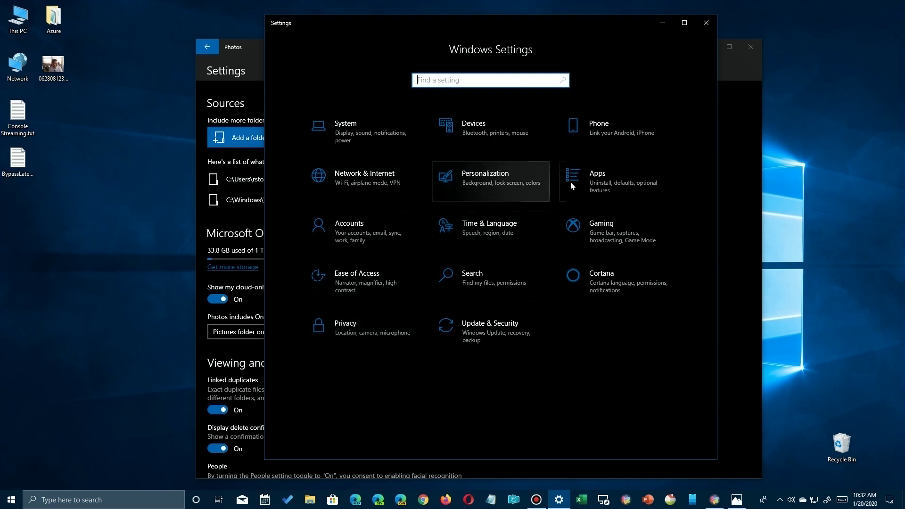
click(606, 181)
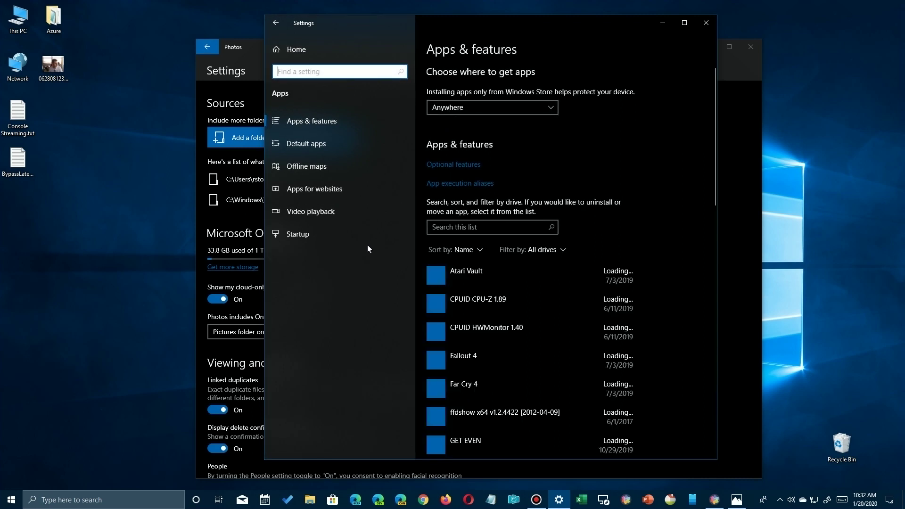
click(440, 227)
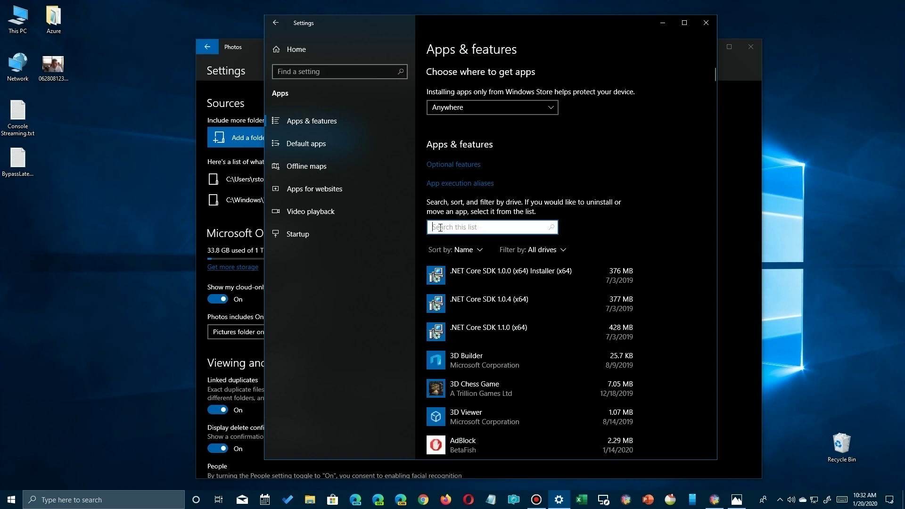
text(pho)
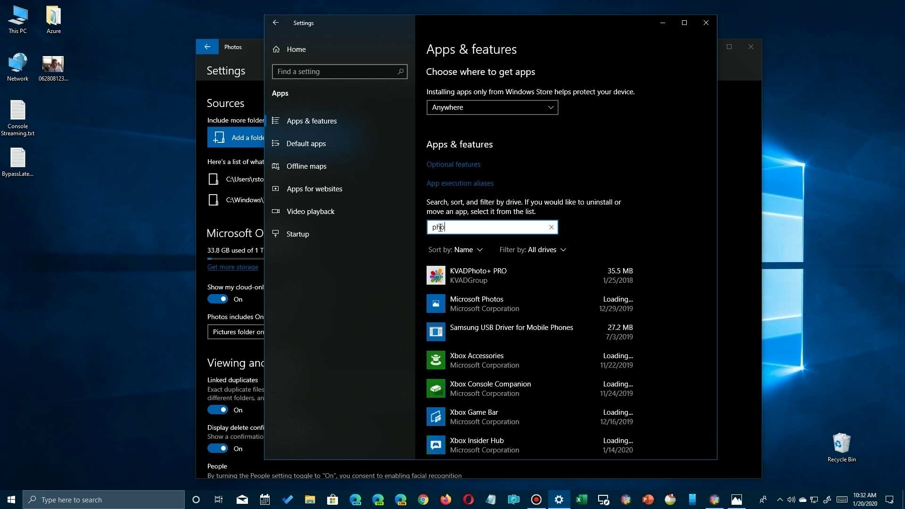
click(502, 307)
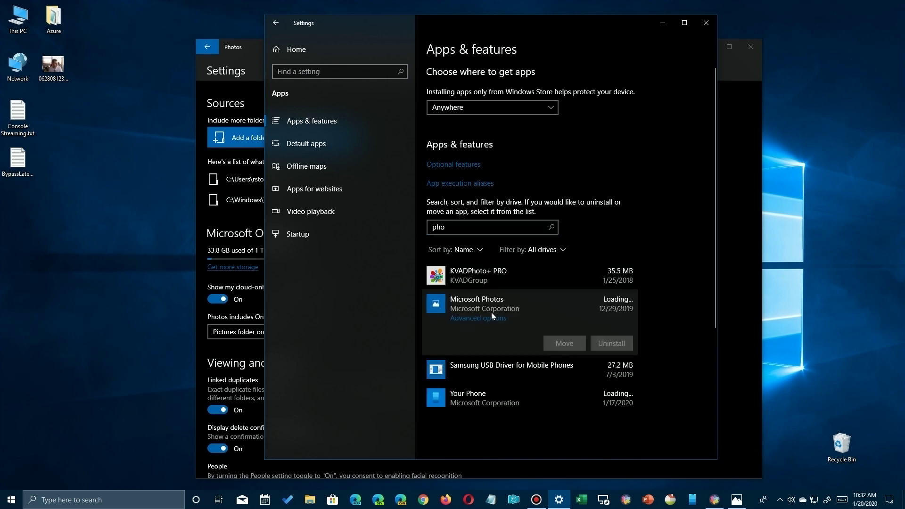
click(465, 319)
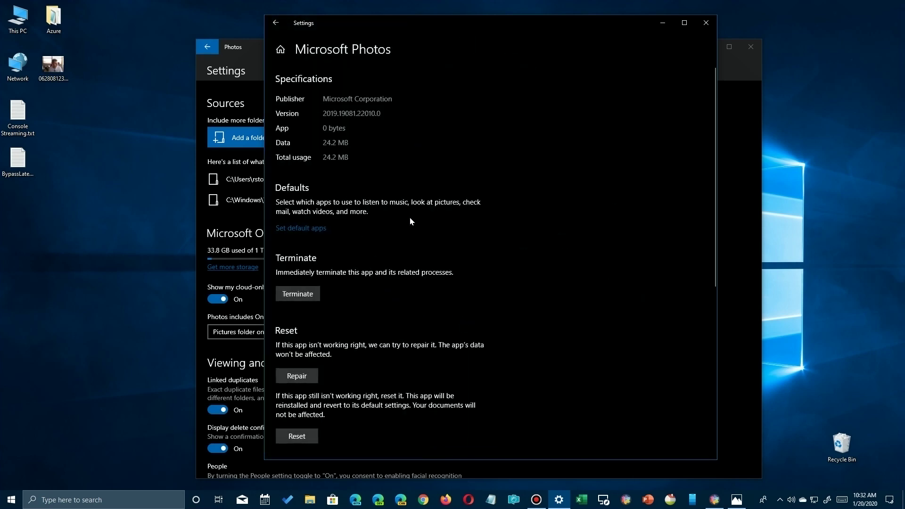
scroll(410, 221, down, 3)
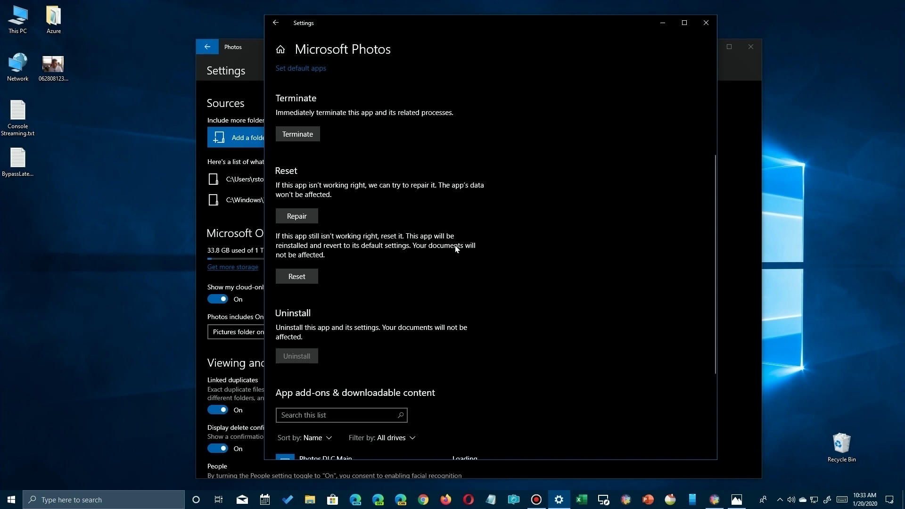
Drag the Settings window right to uncover the Photos folders behind it.
drag(434, 25, 525, 32)
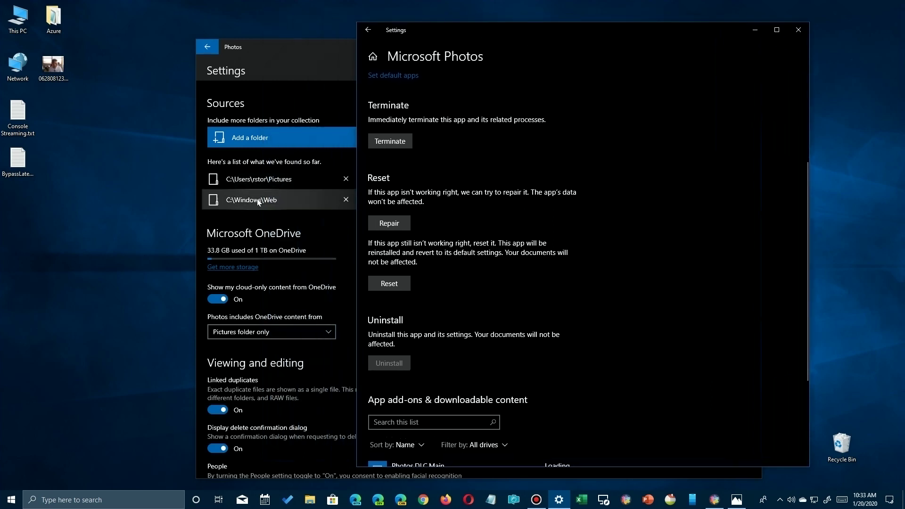